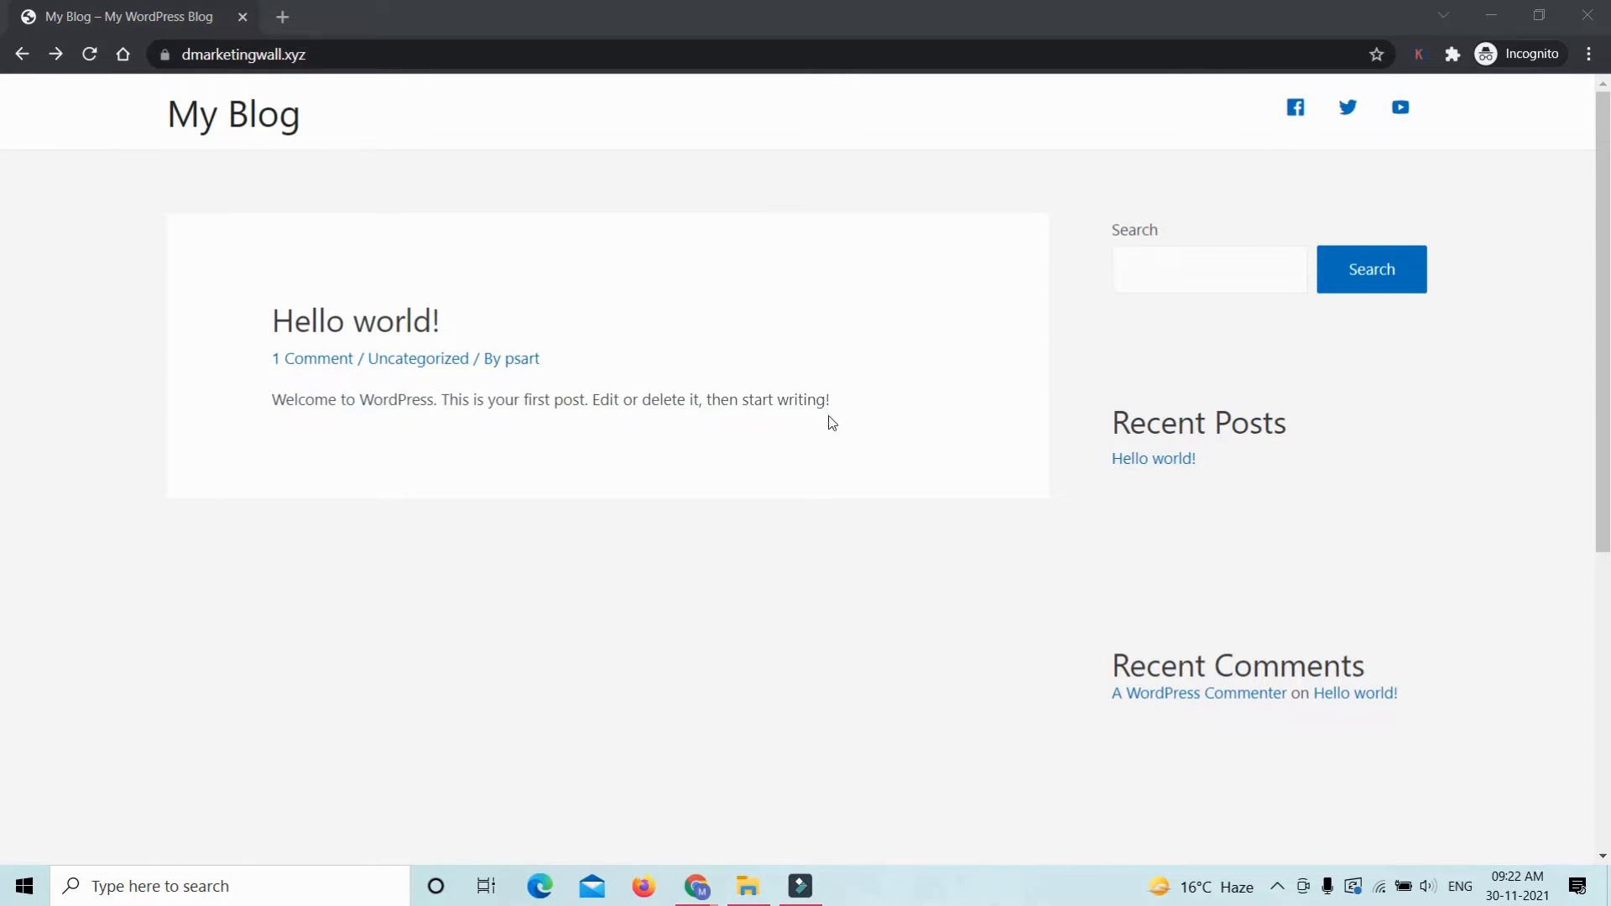
Step: Copy the site's web address and load its /login page in a new tab
left_click(382, 54)
left_click(395, 53)
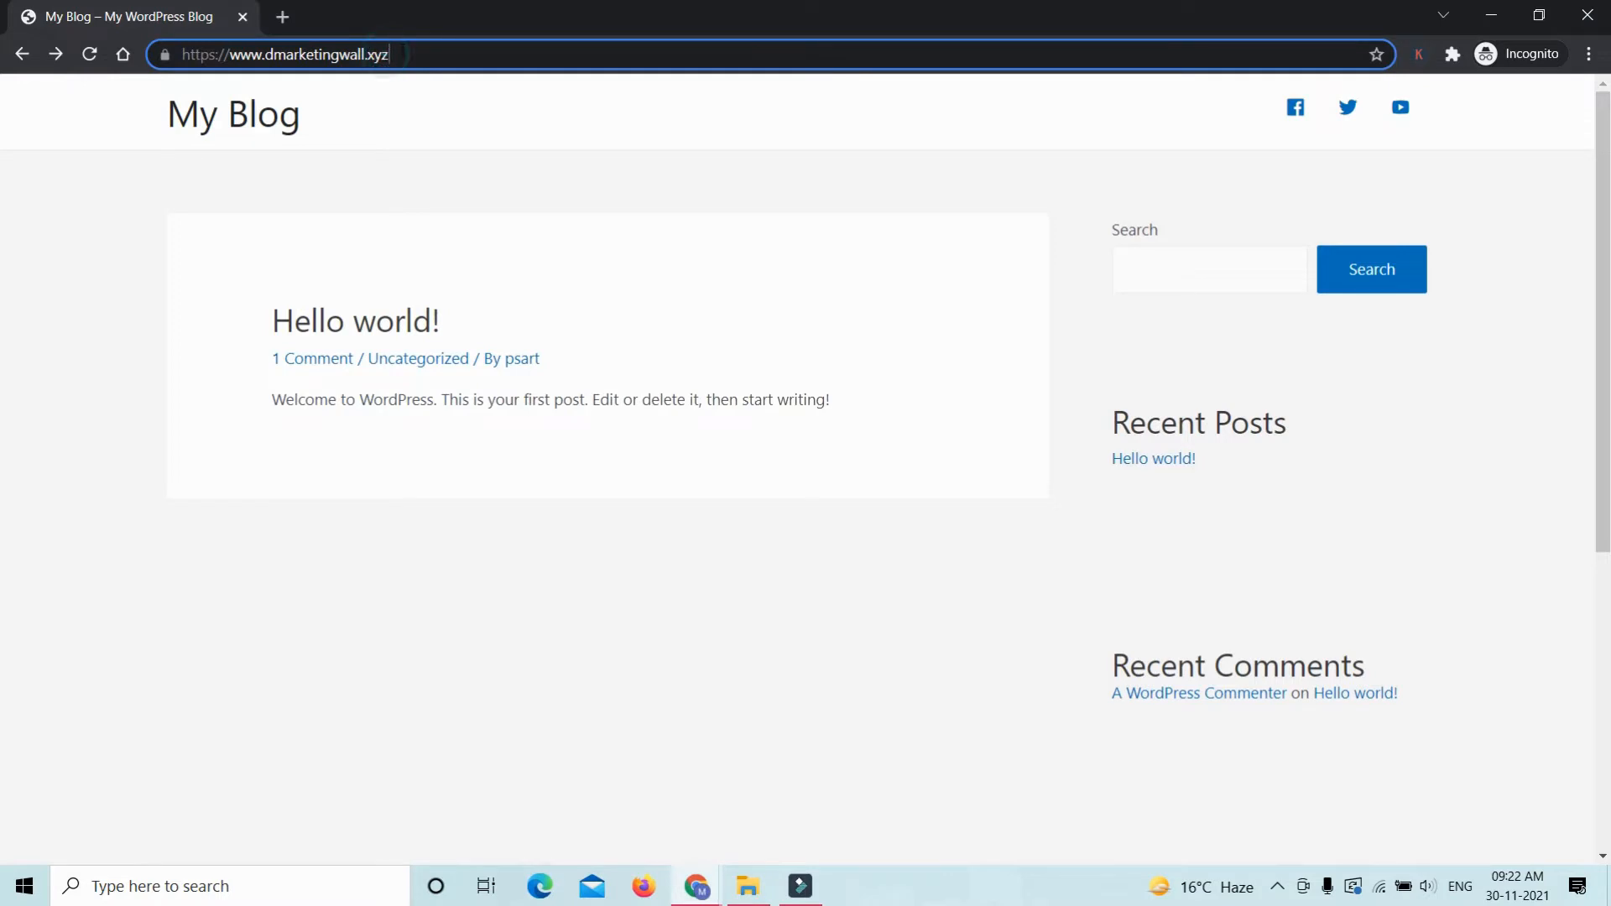
key("ctrl+a")
key("ctrl+c")
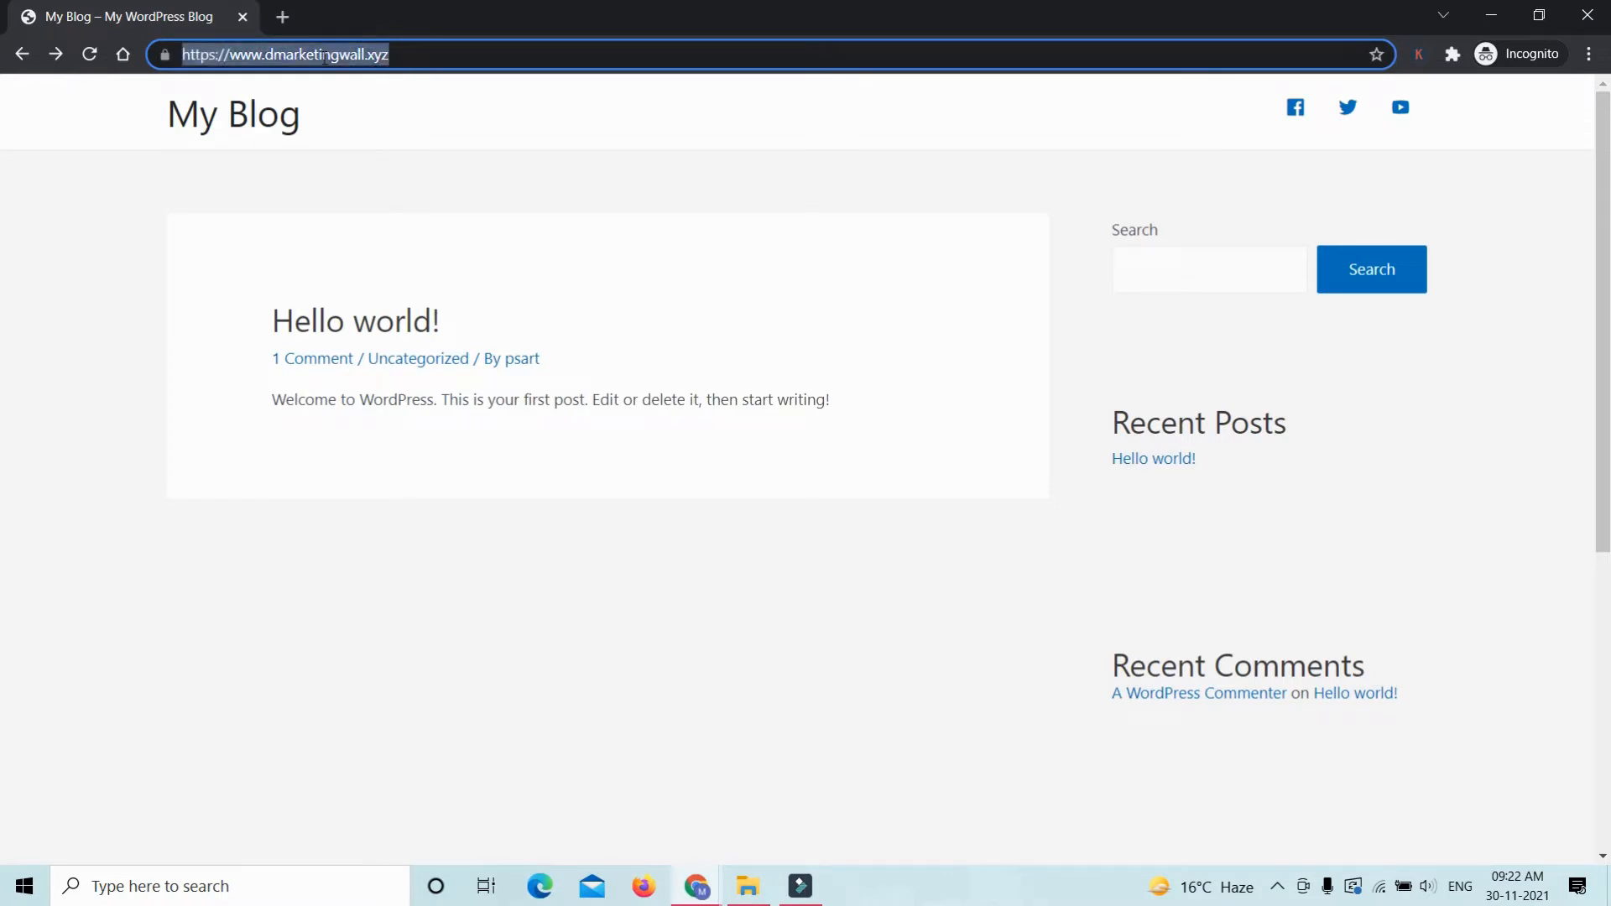
left_click(282, 17)
key("ctrl+v")
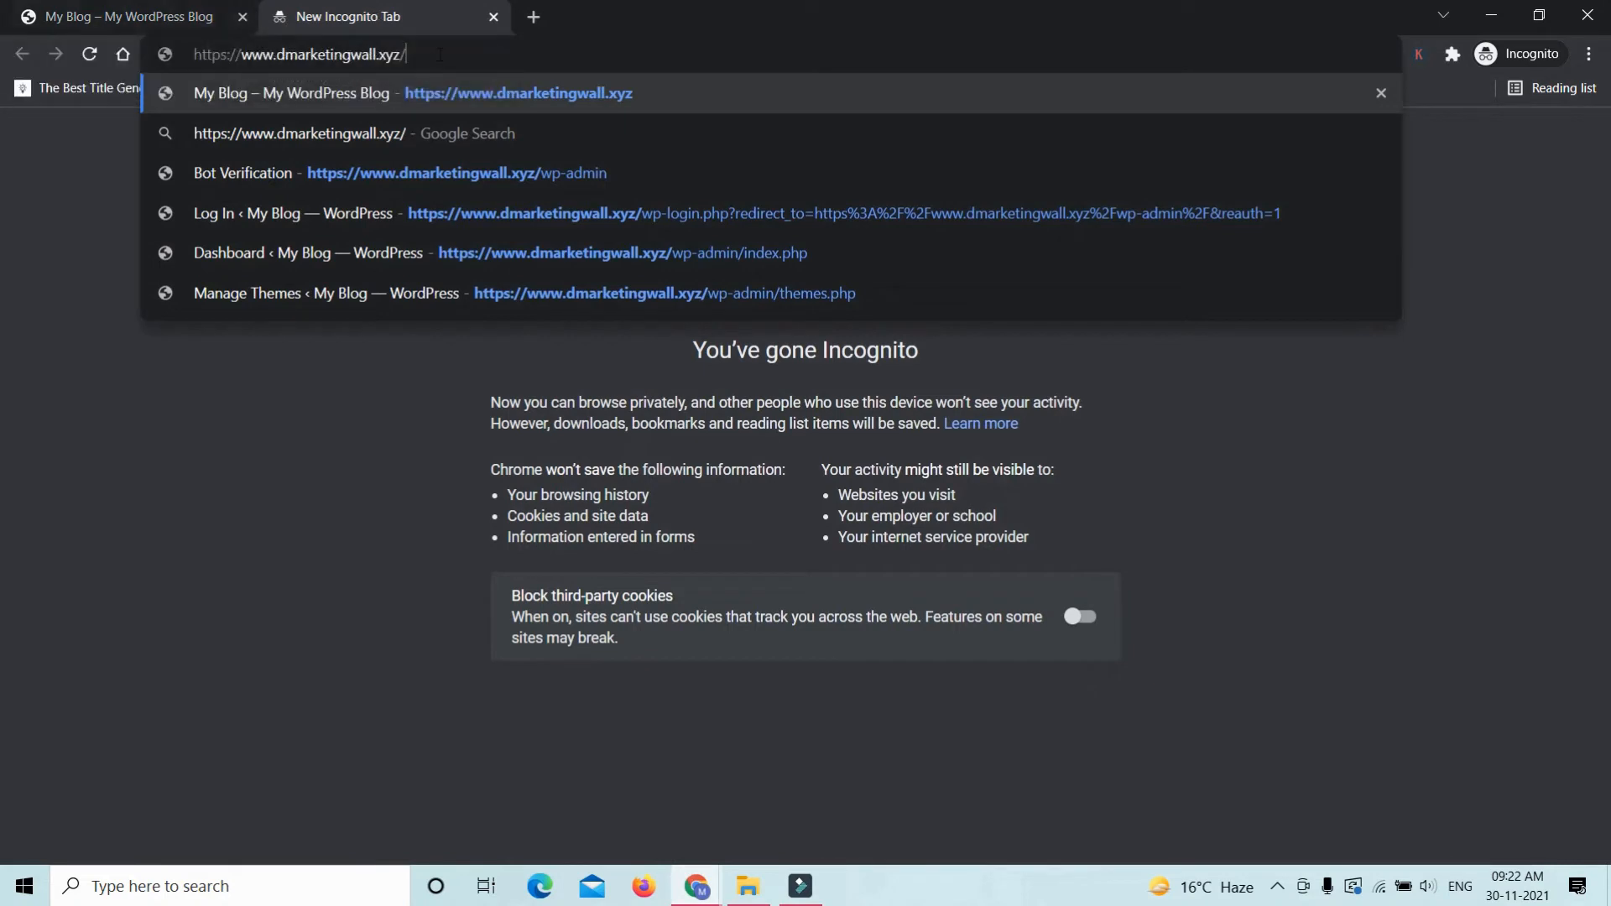
type("login")
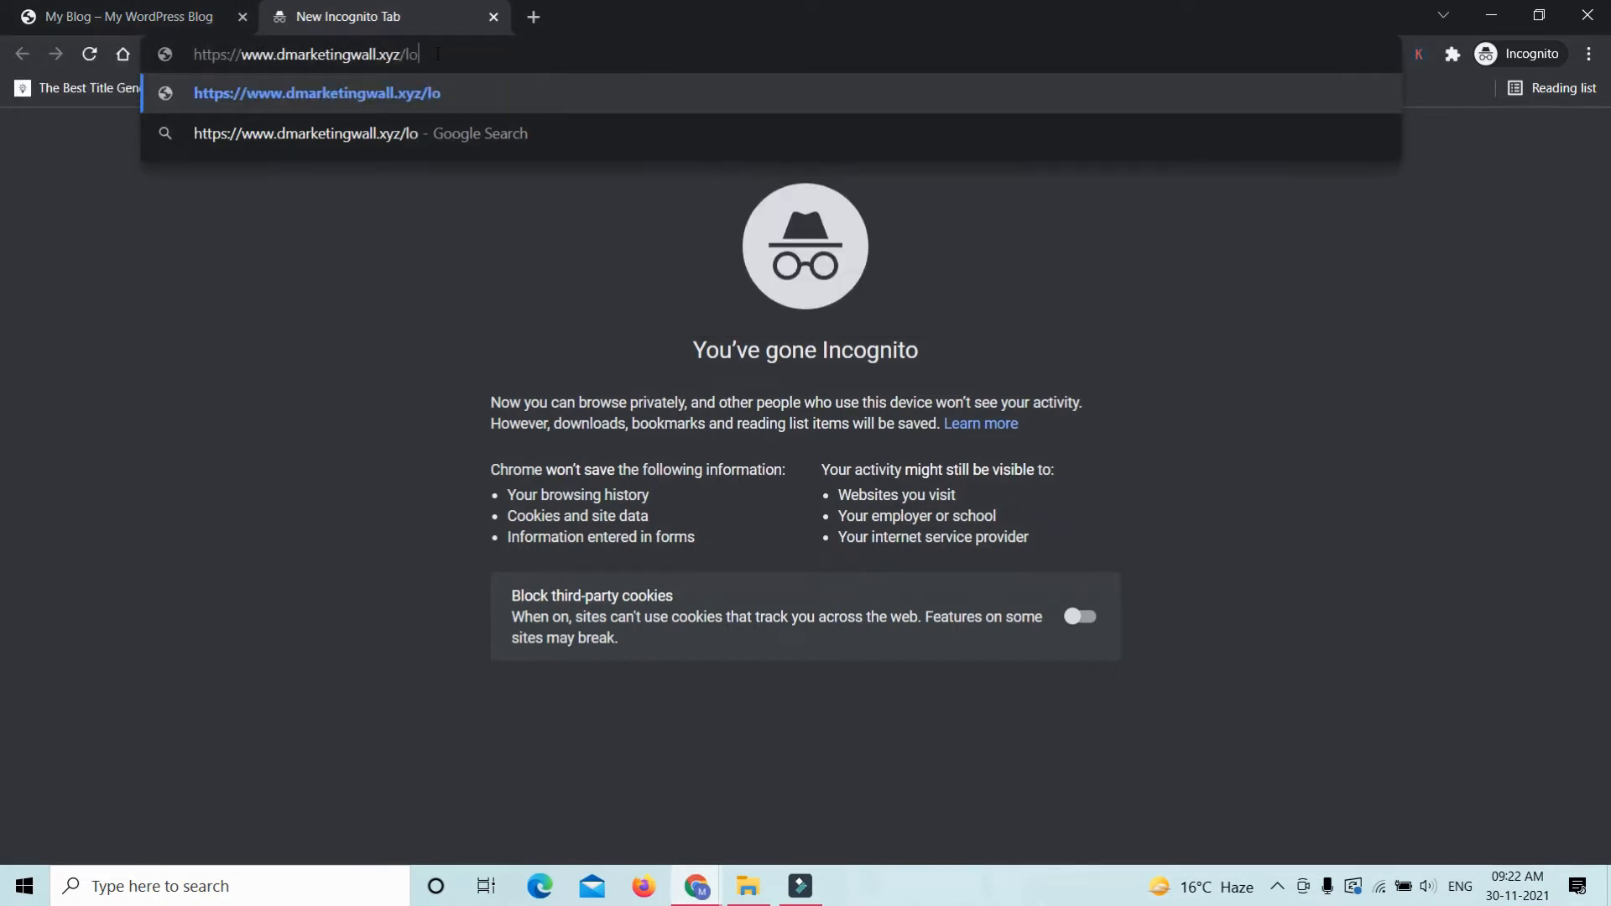
key("Return")
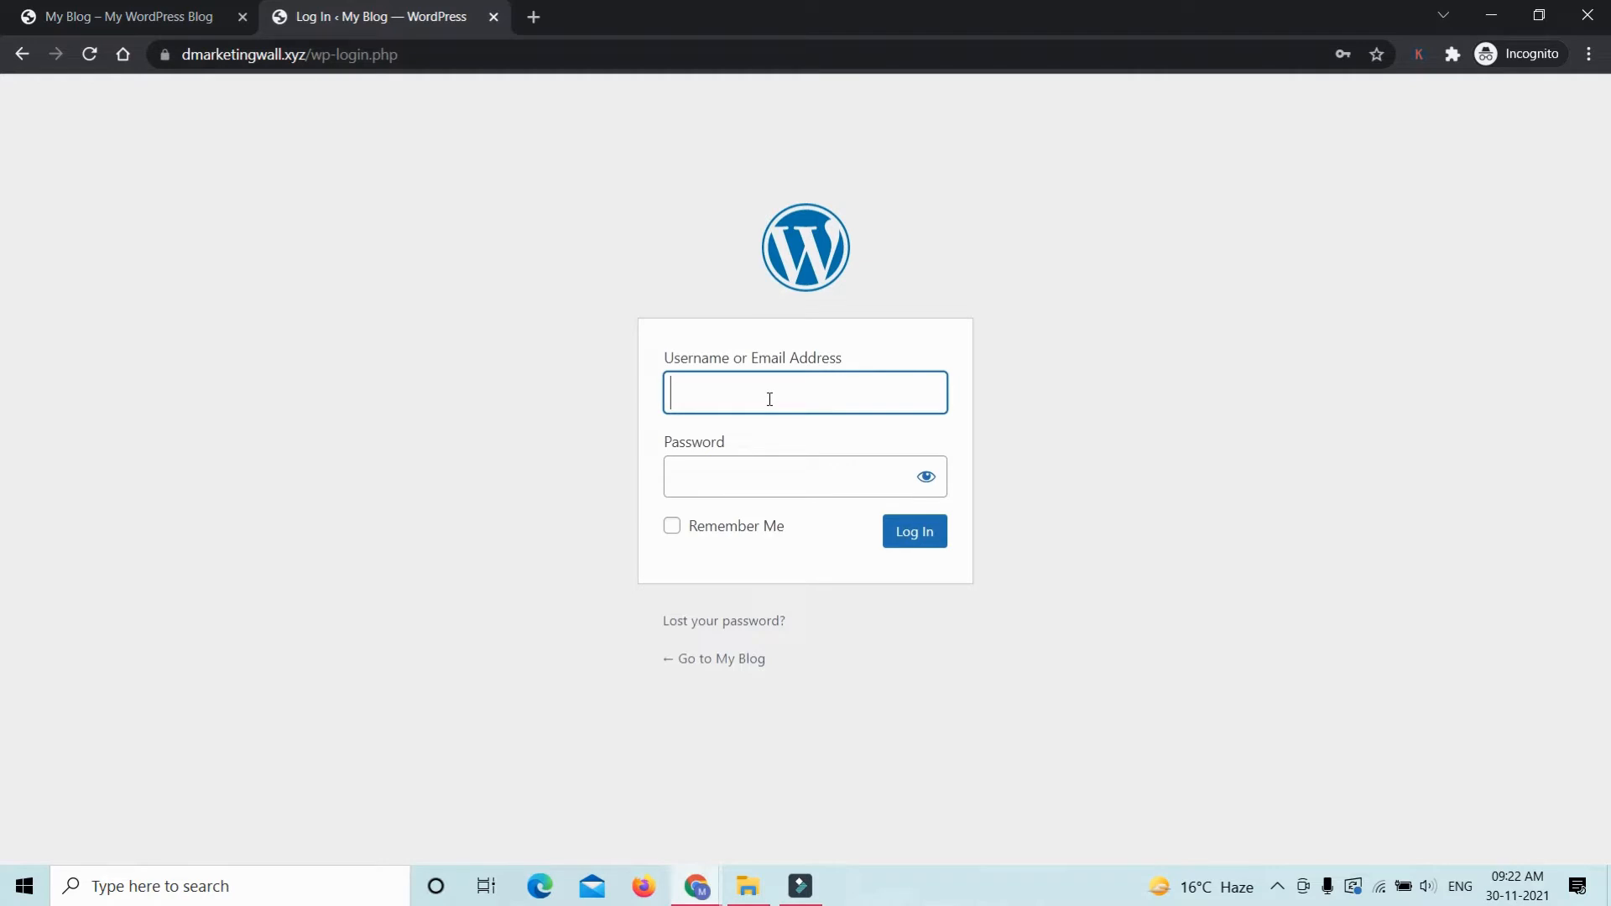
Step: Log in to the WordPress site with the account username and password
type("psart")
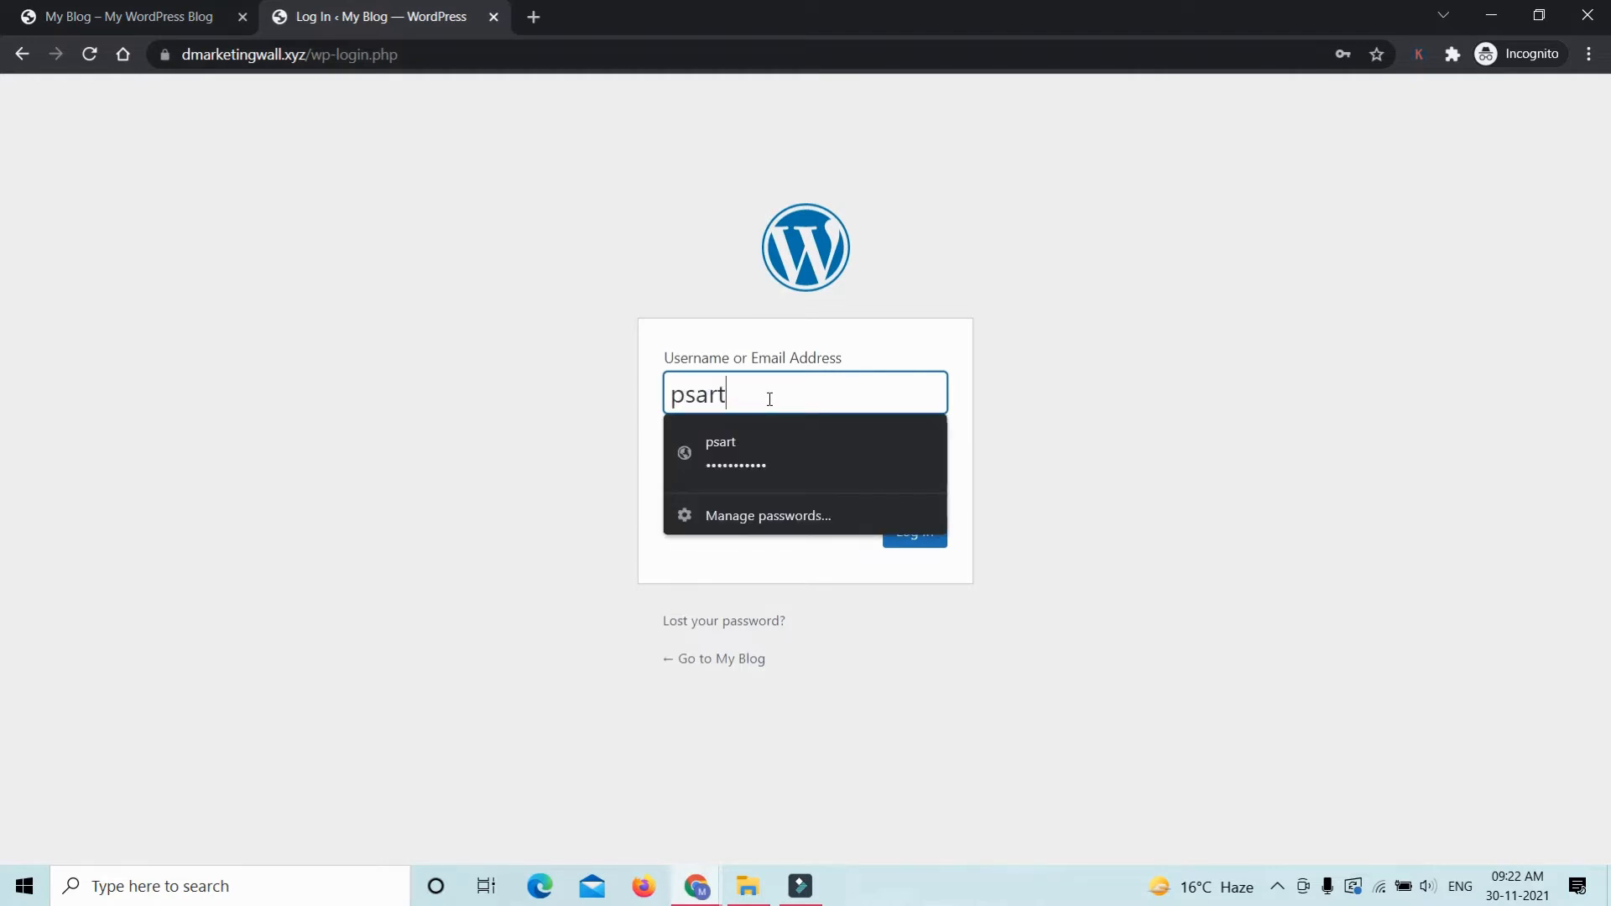
left_click(1258, 342)
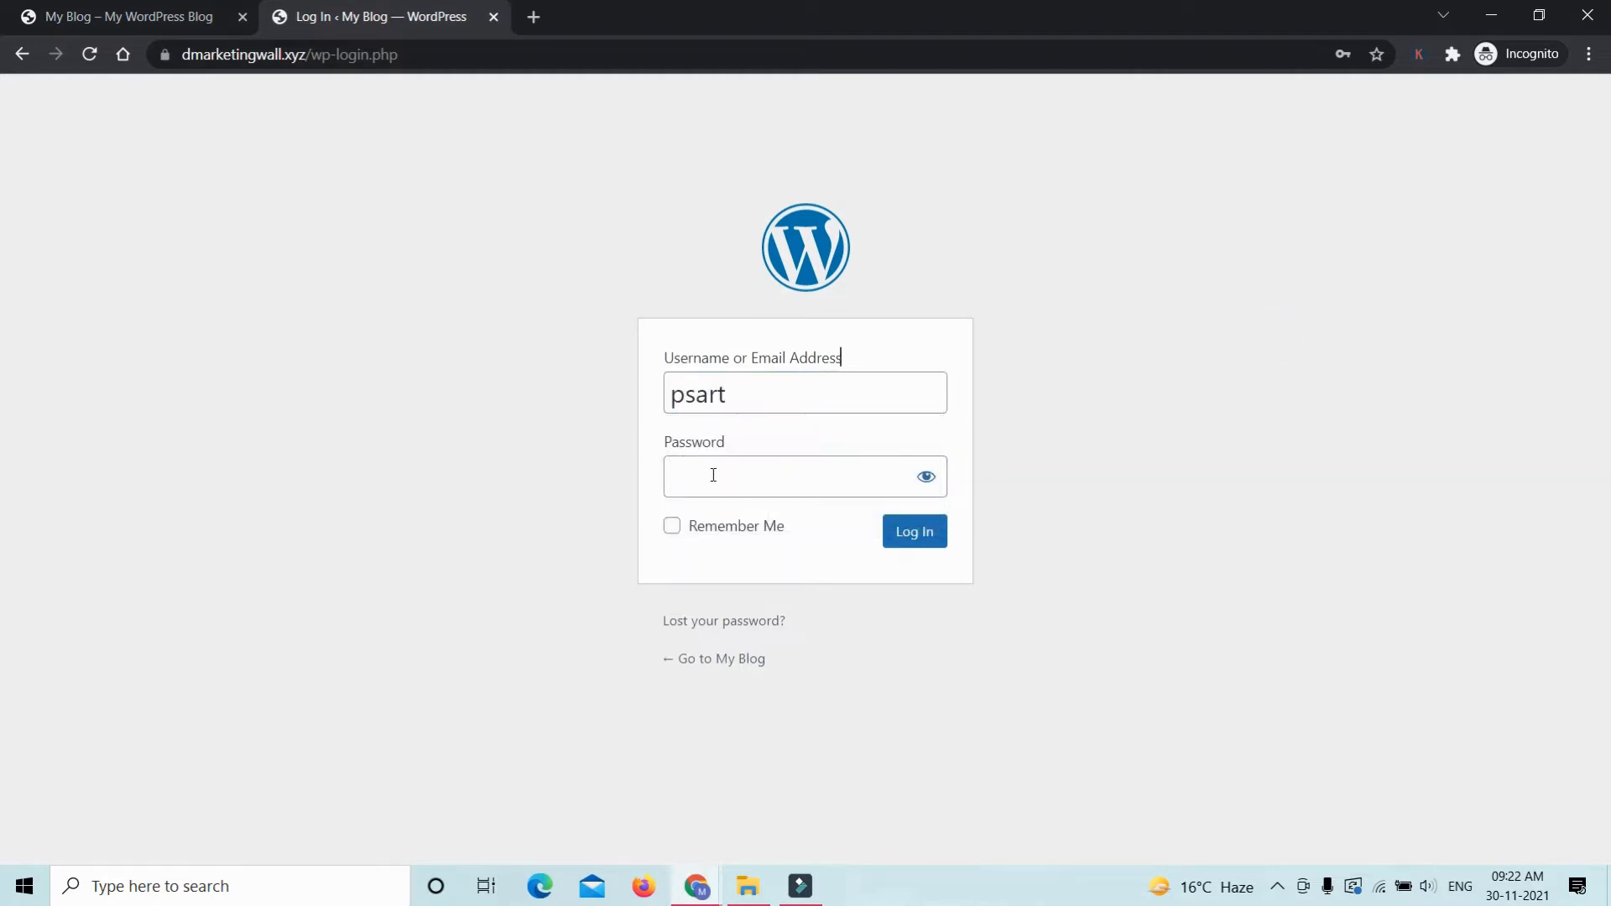
left_click(713, 475)
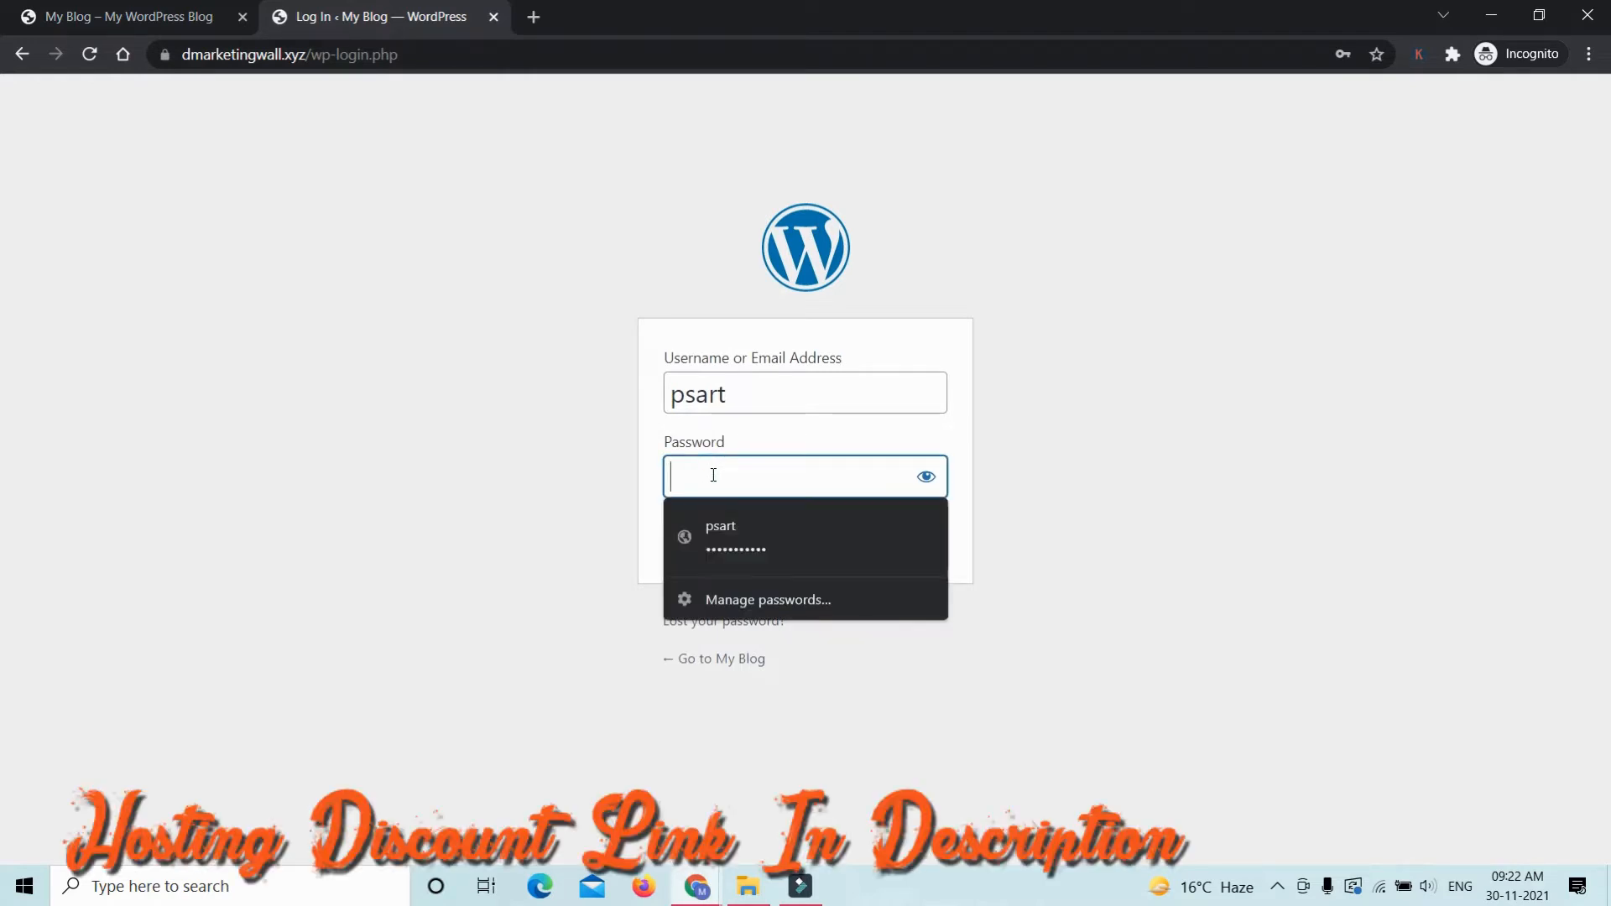
type("•••••••••")
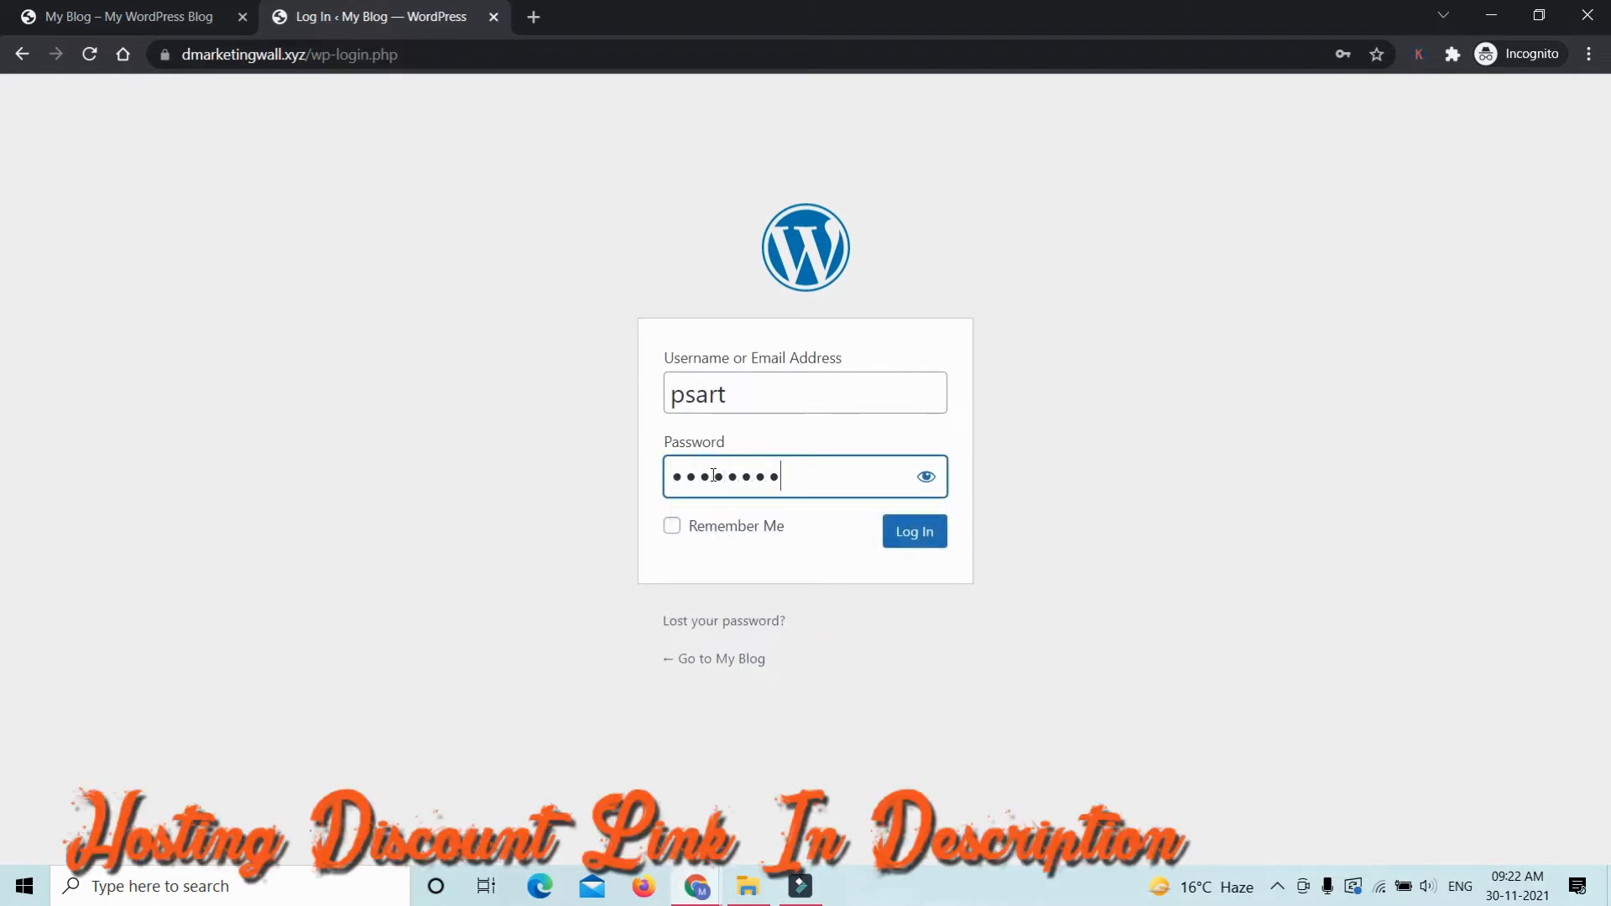
left_click(912, 539)
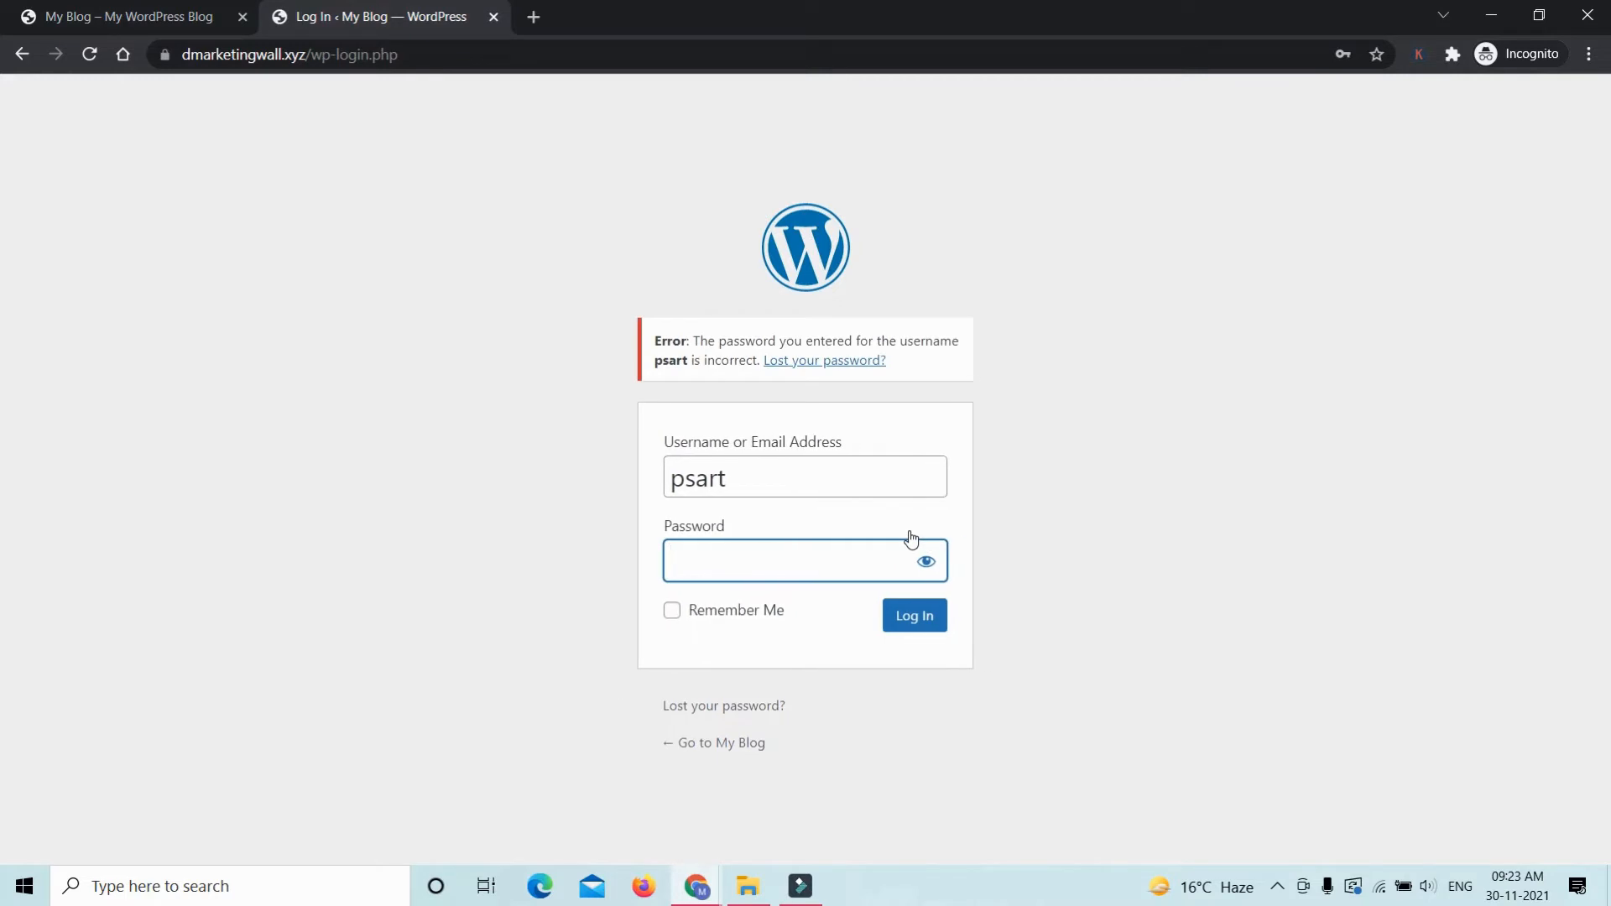
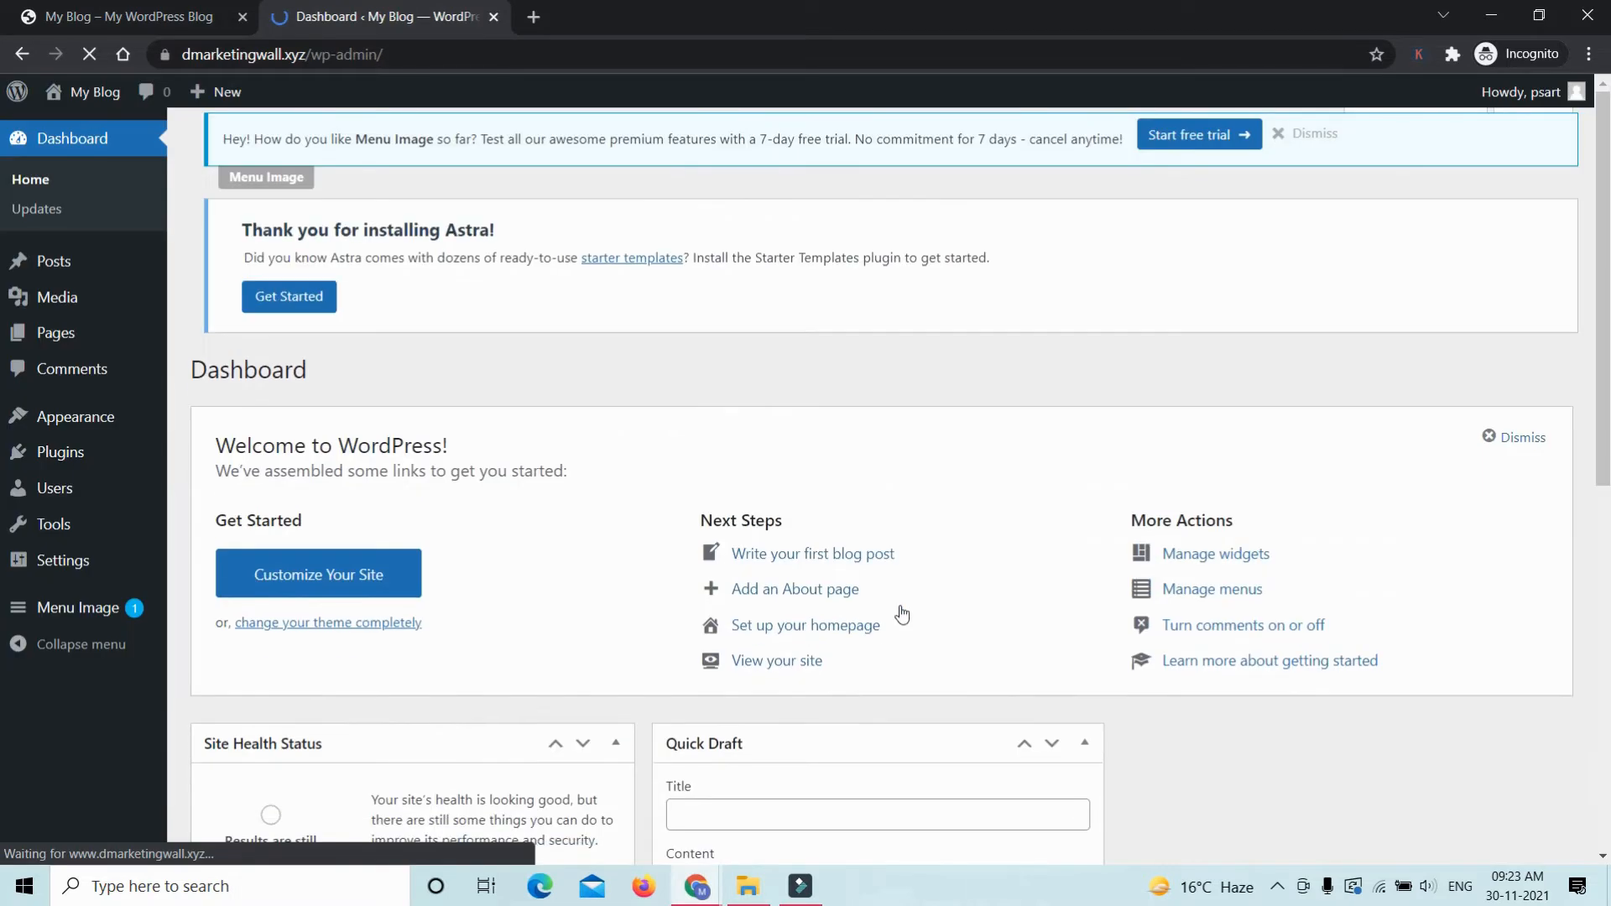
Step: Search the plugins available to add for "limit login attempts reloaded"
mouse_move(68, 519)
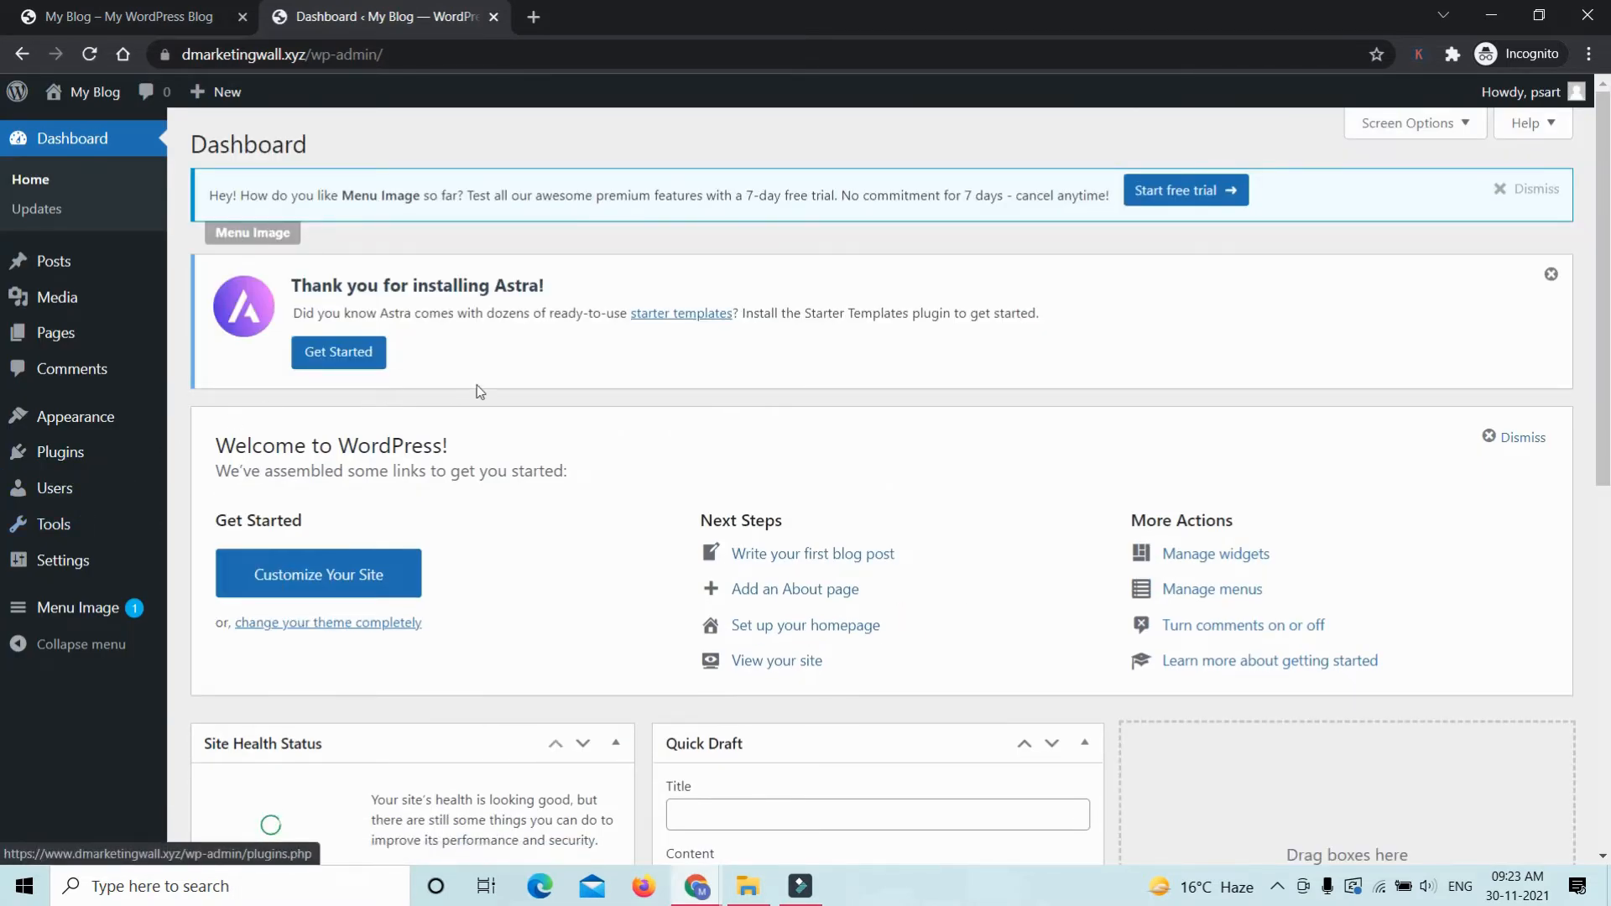
mouse_move(77, 454)
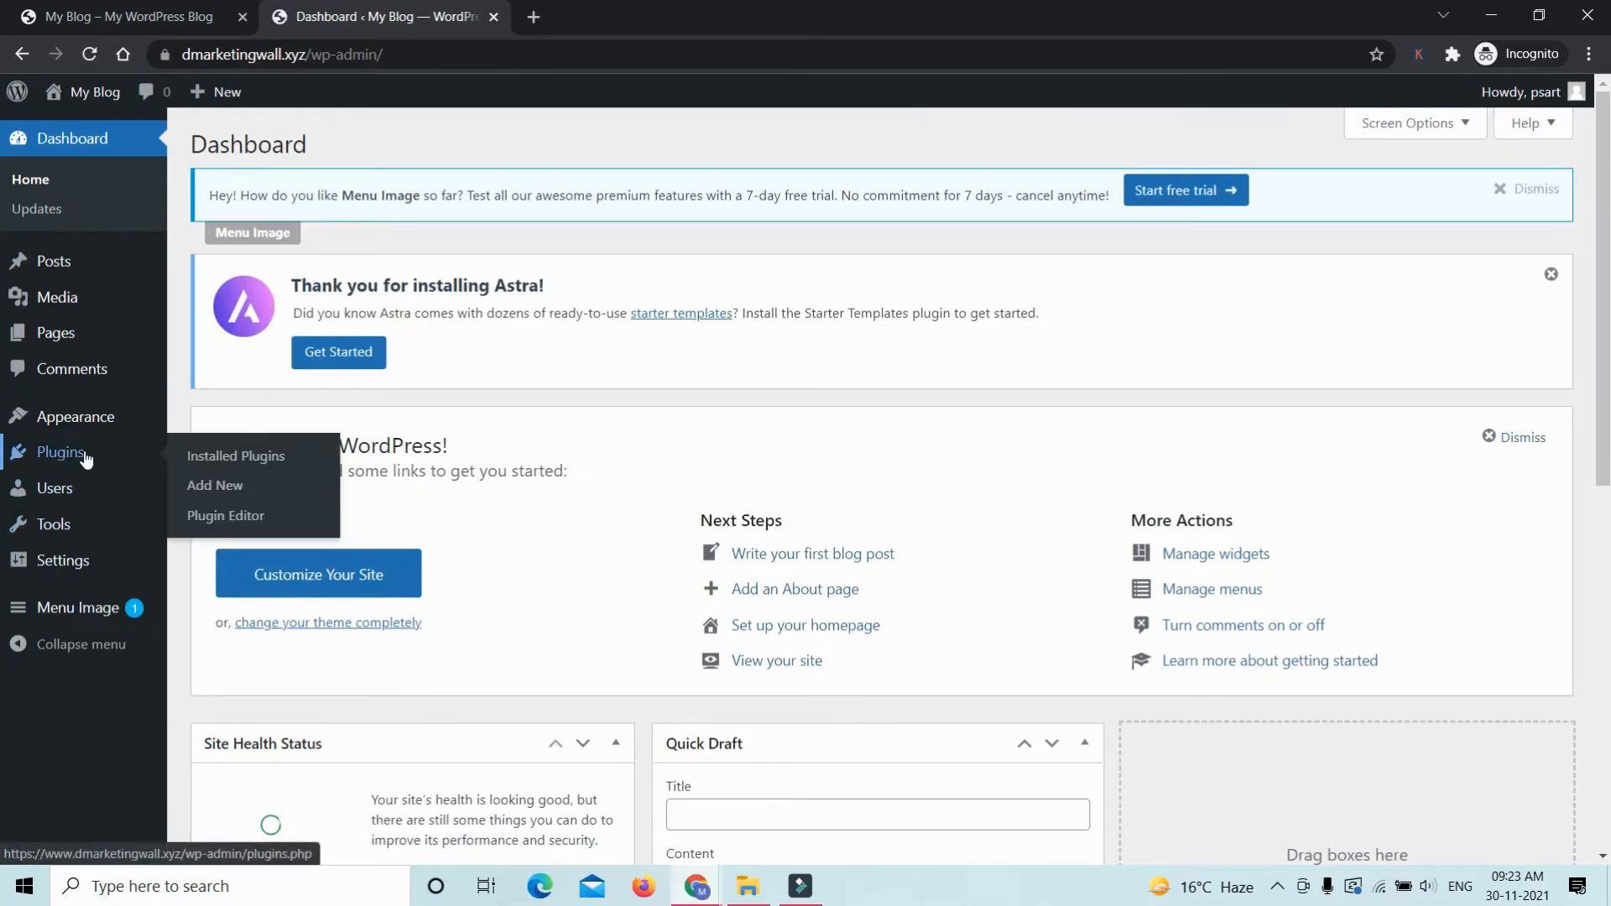
left_click(220, 490)
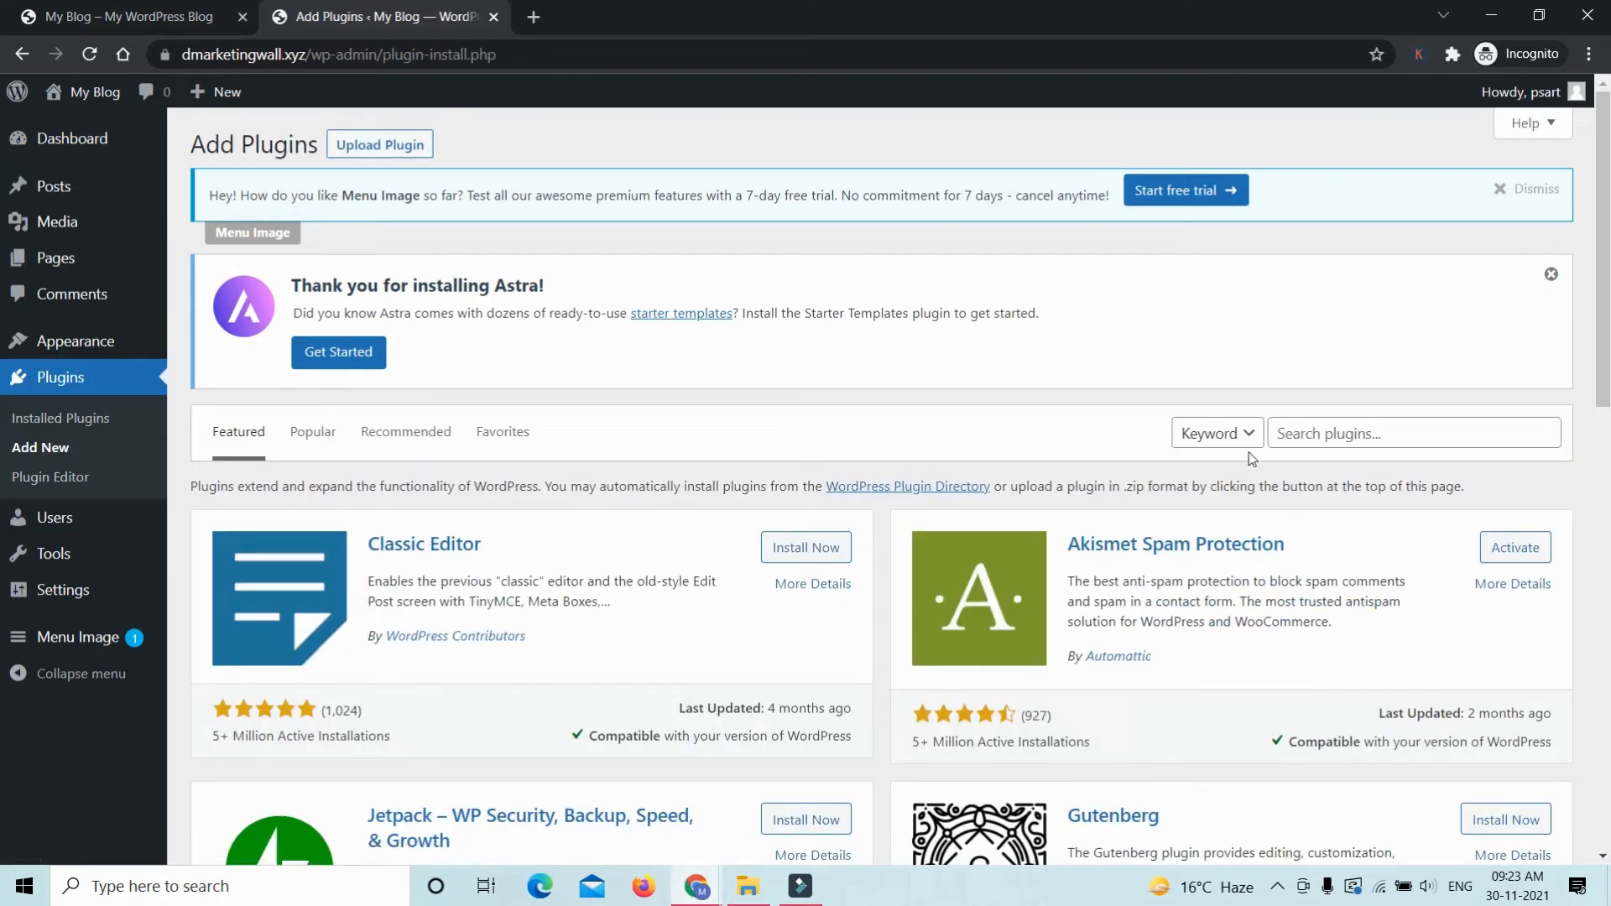
left_click(1315, 437)
type("limi")
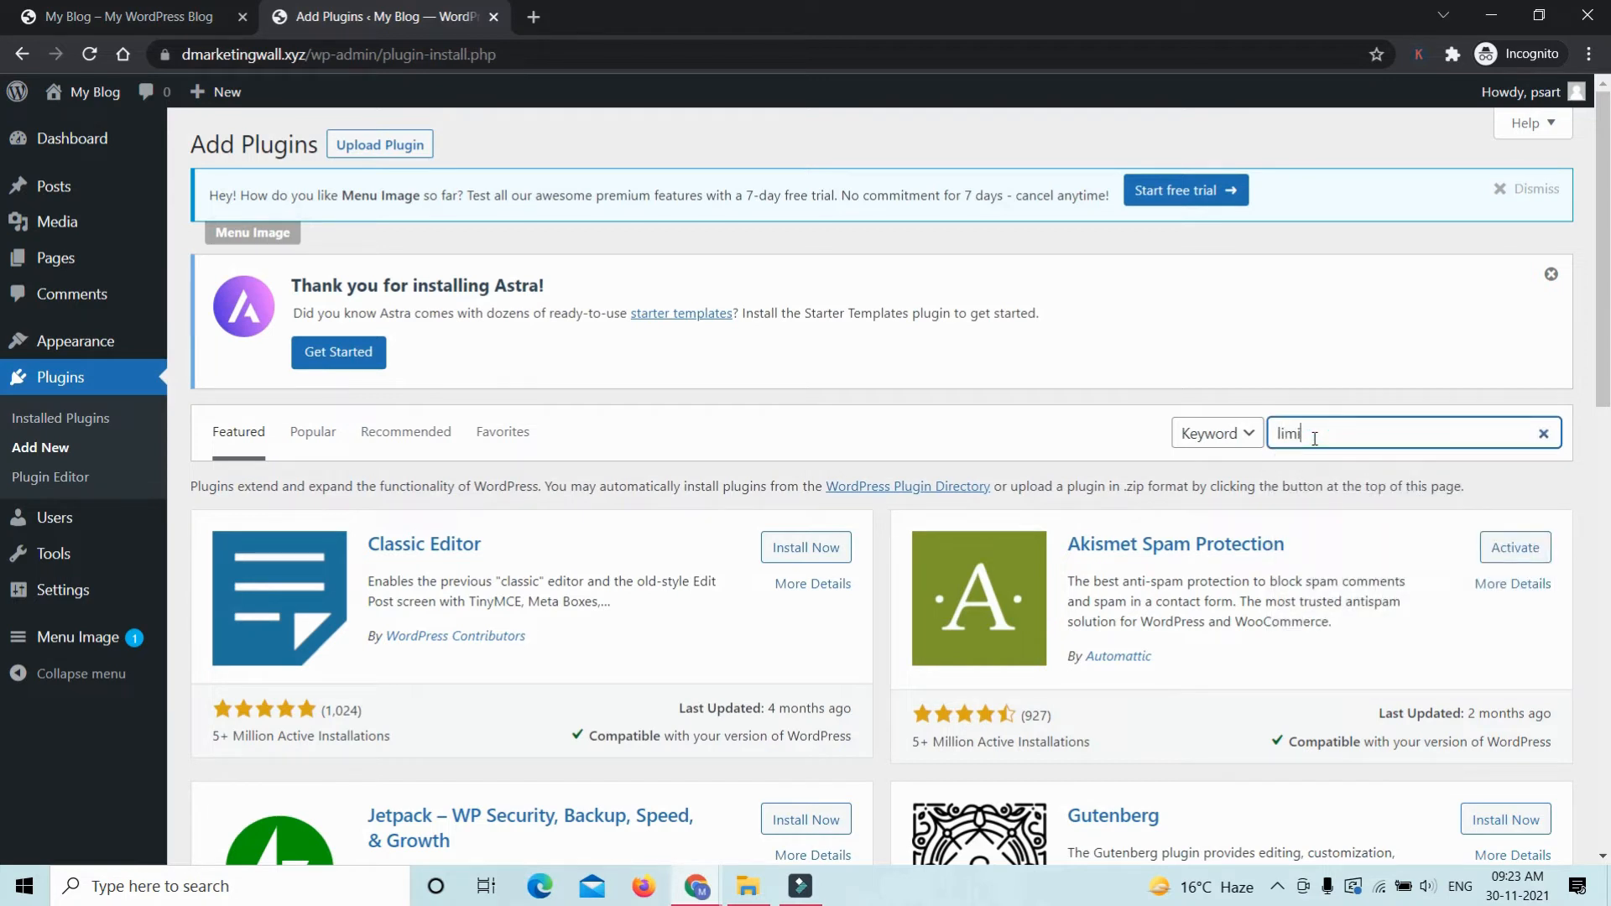
type("t login attemps reloadede")
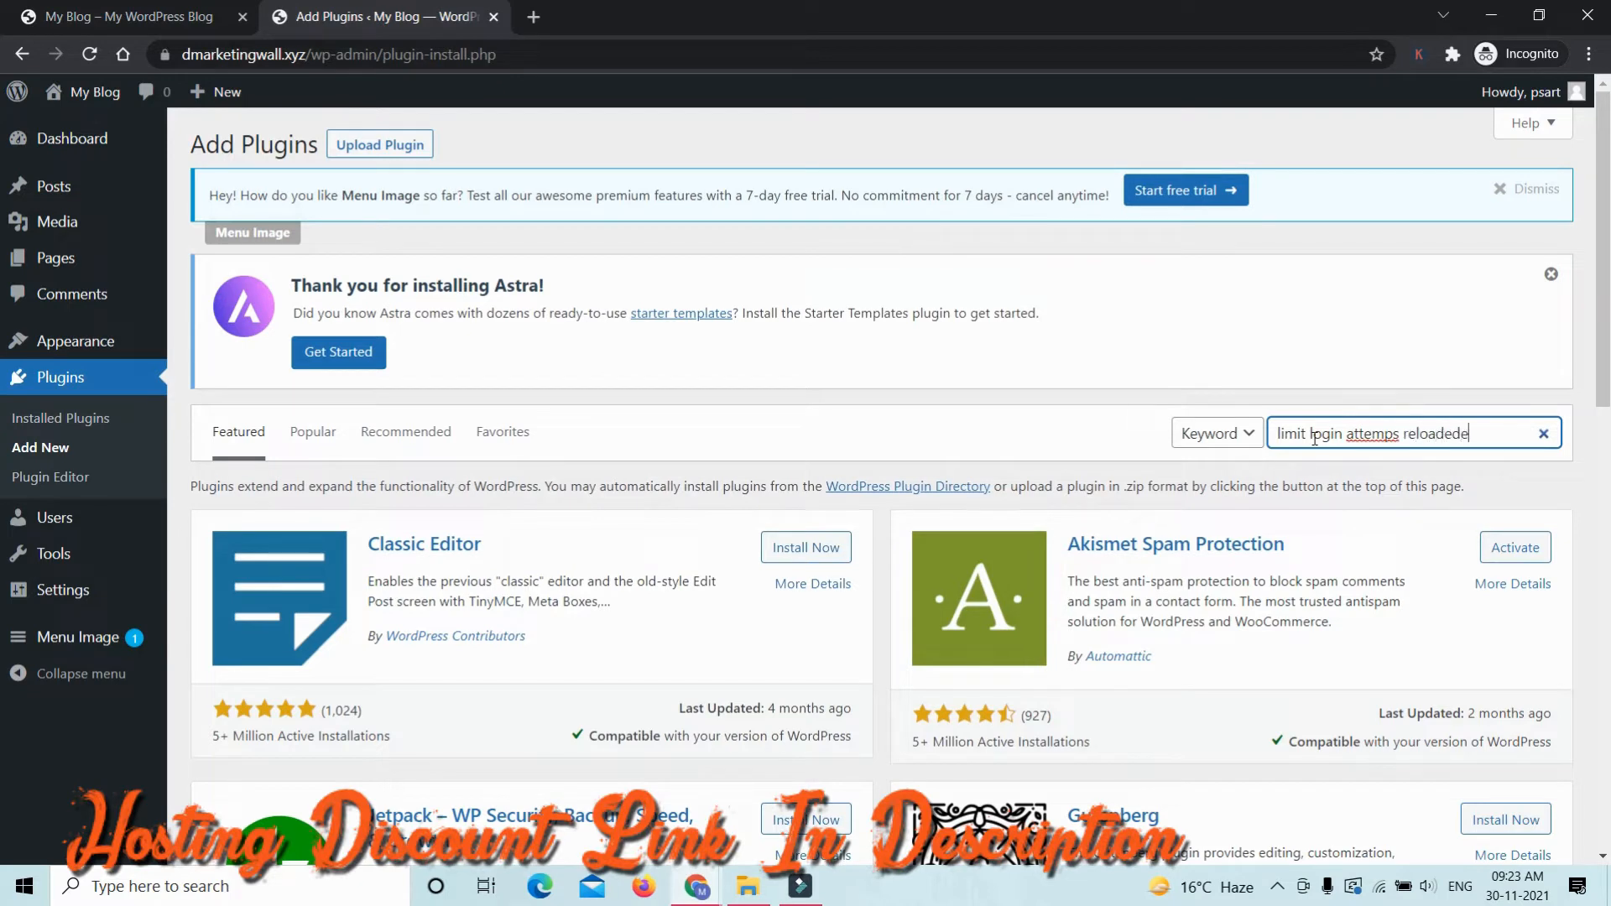
key("BackSpace")
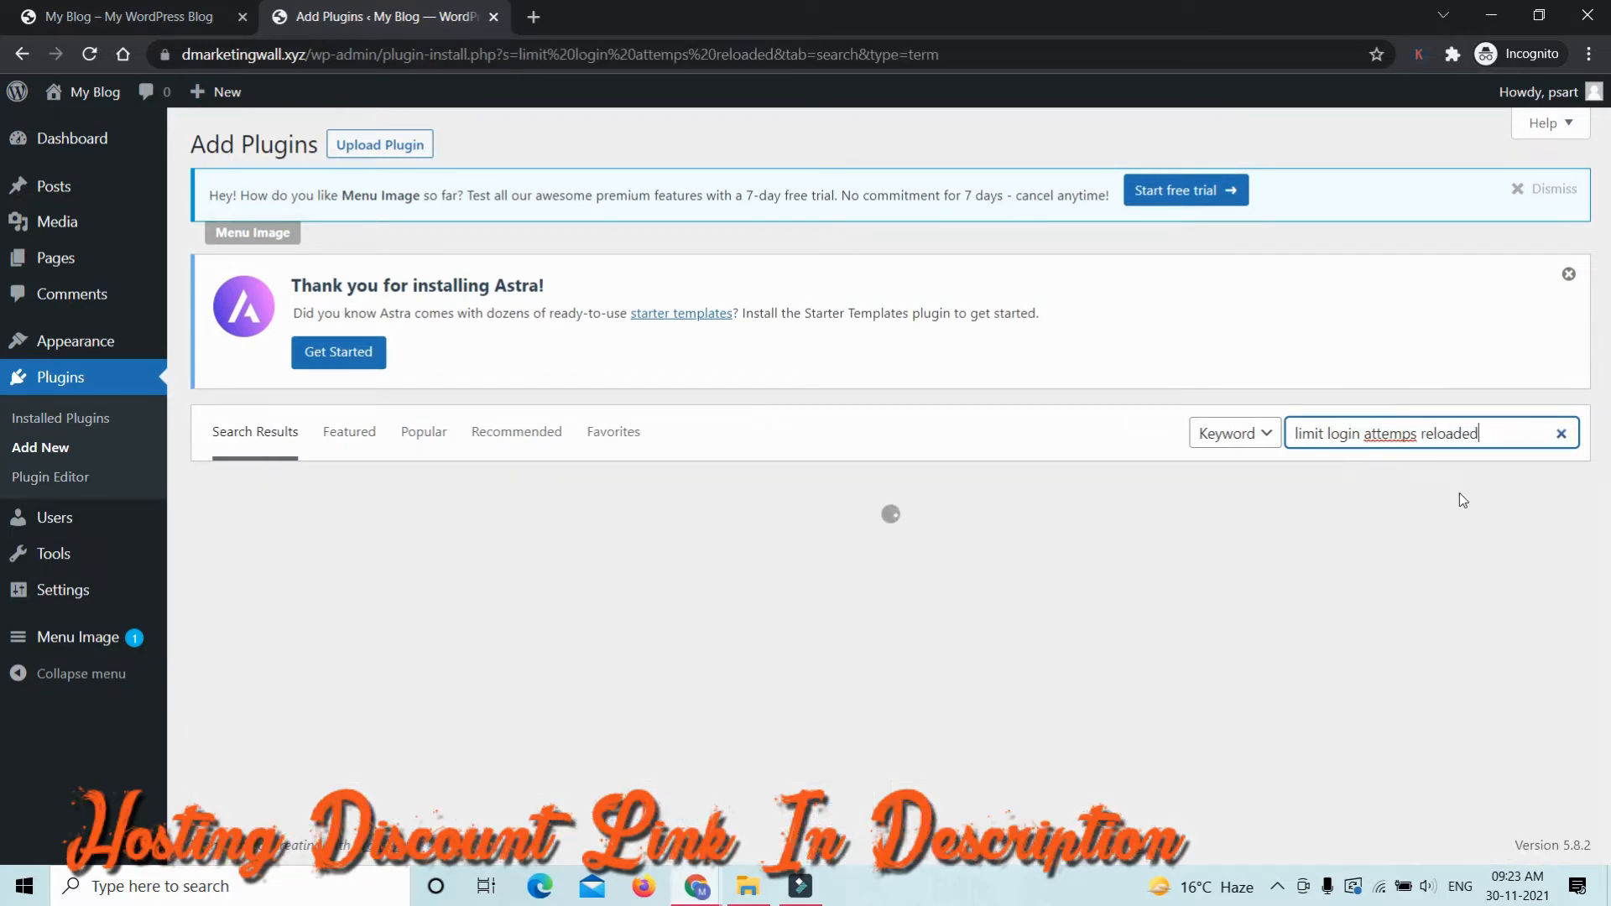
scroll(1108, 486, "down", 1)
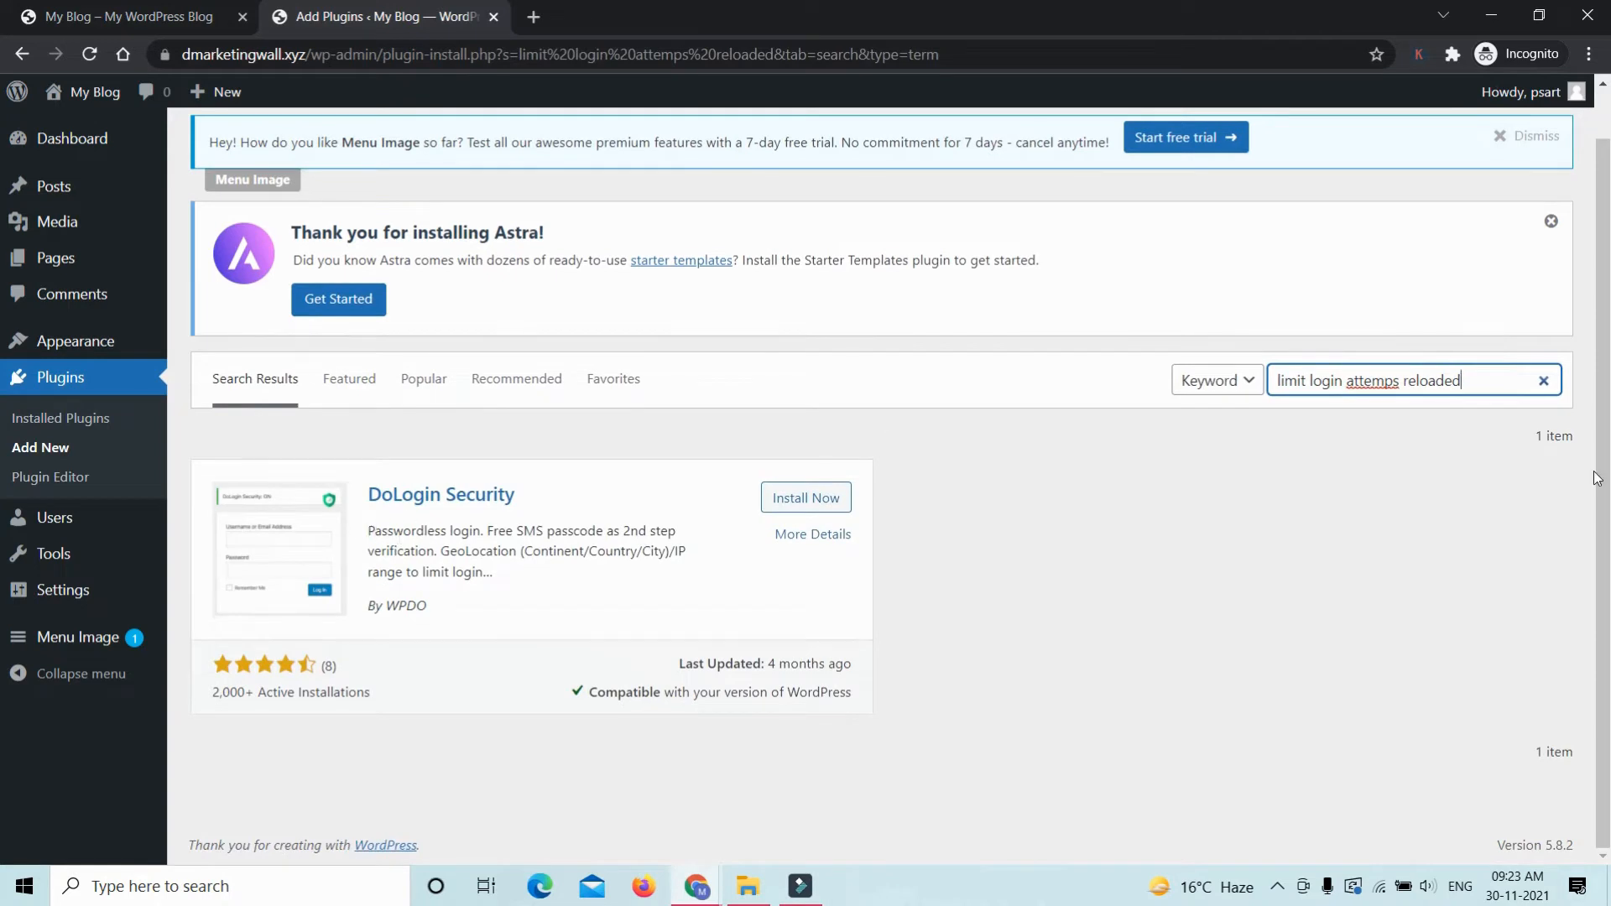
double_click(1386, 380)
type("attempts")
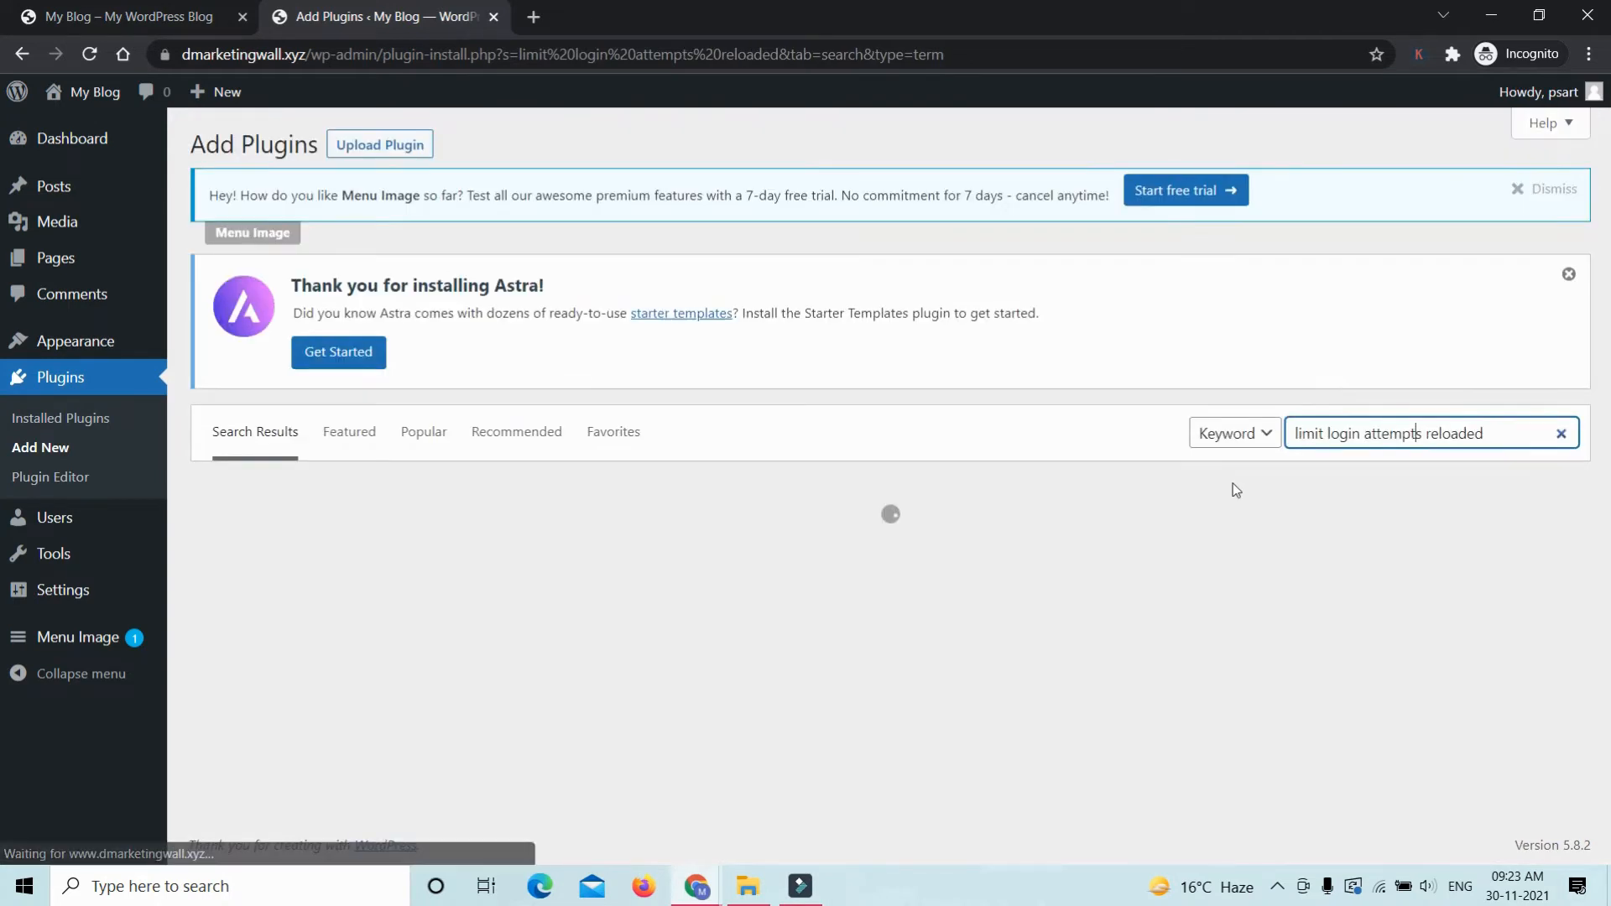
Step: Install and activate the Limit Login Attempts Reloaded plugin
scroll(644, 406, "down", 1)
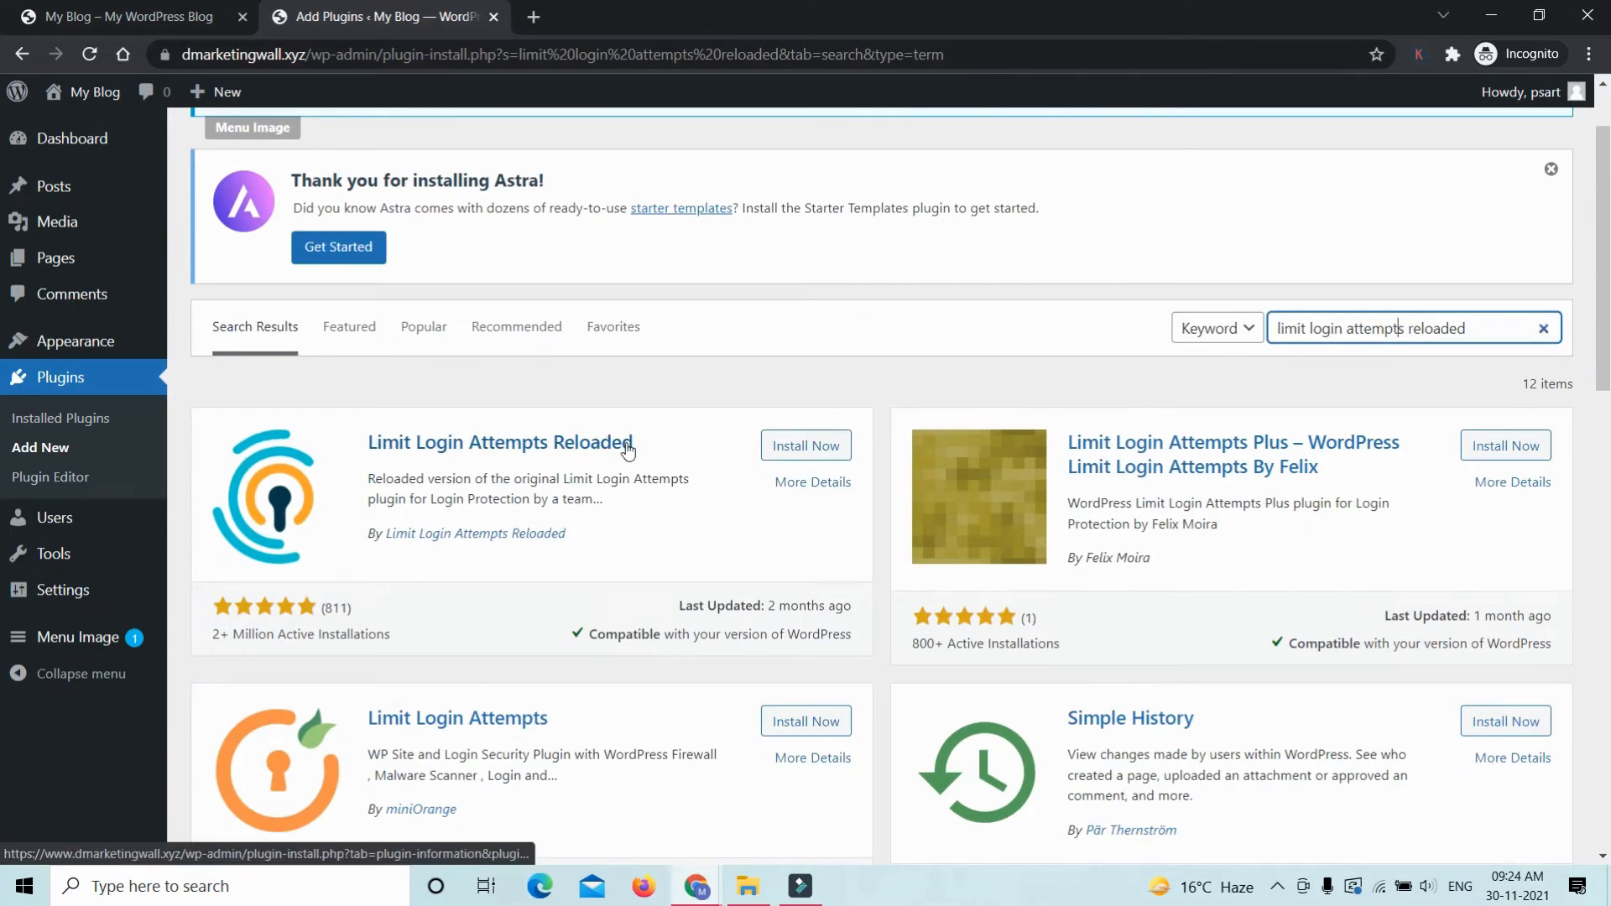
left_click(786, 449)
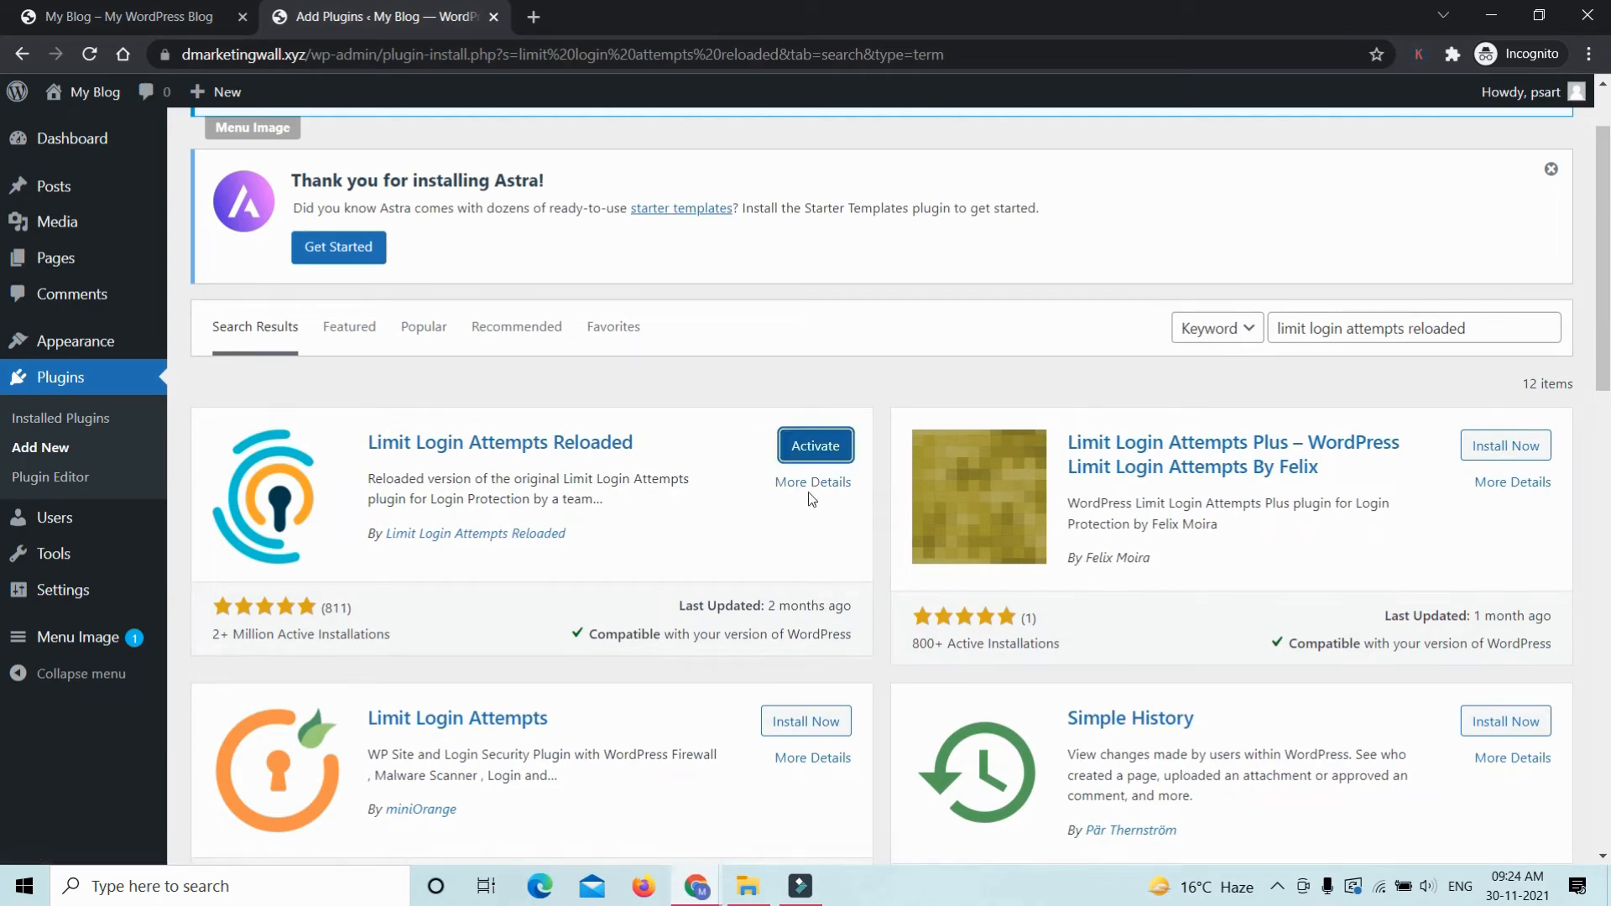
left_click(819, 451)
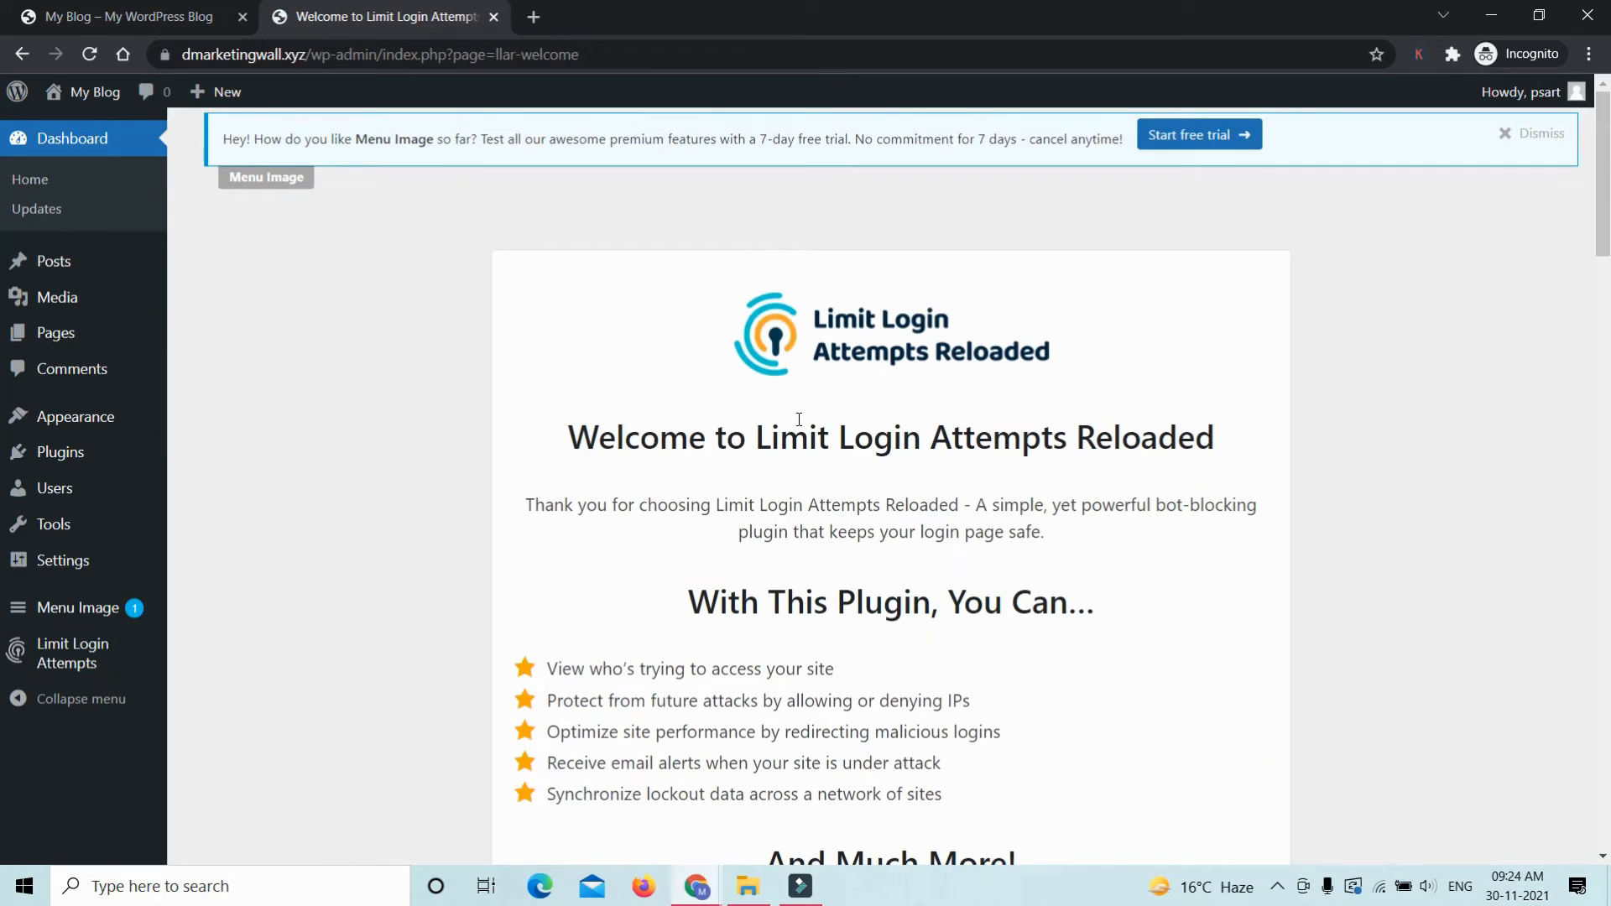
Step: Look over the plugin's welcome page, then examine its Limit Login Attempts dashboard
scroll(576, 462, "down", 3)
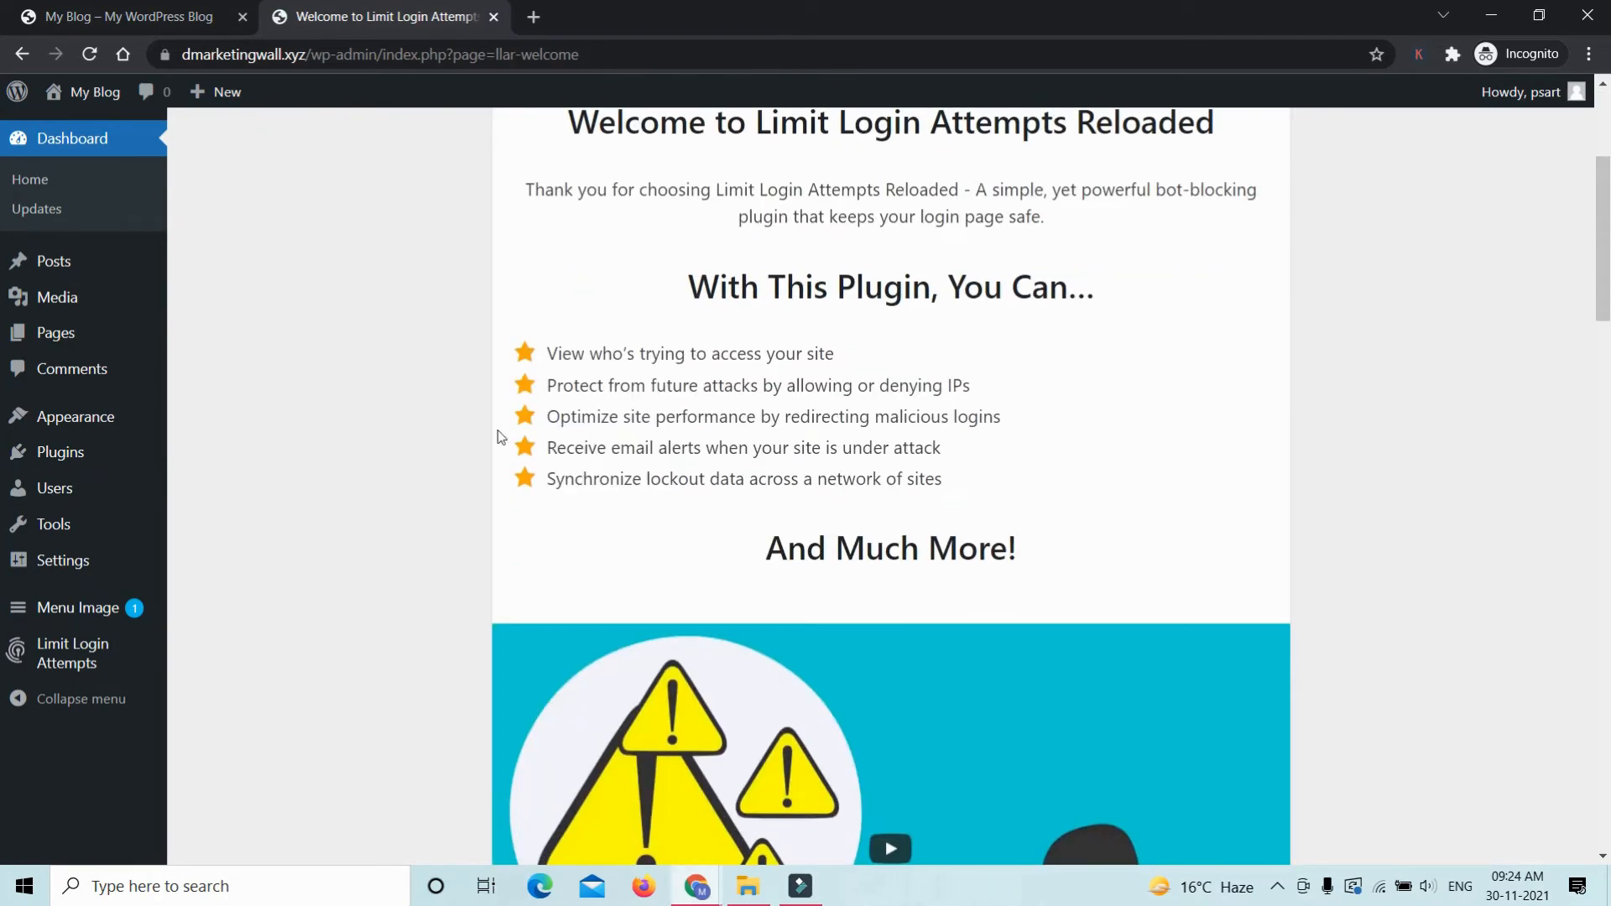
scroll(349, 524, "up", 3)
left_click(67, 653)
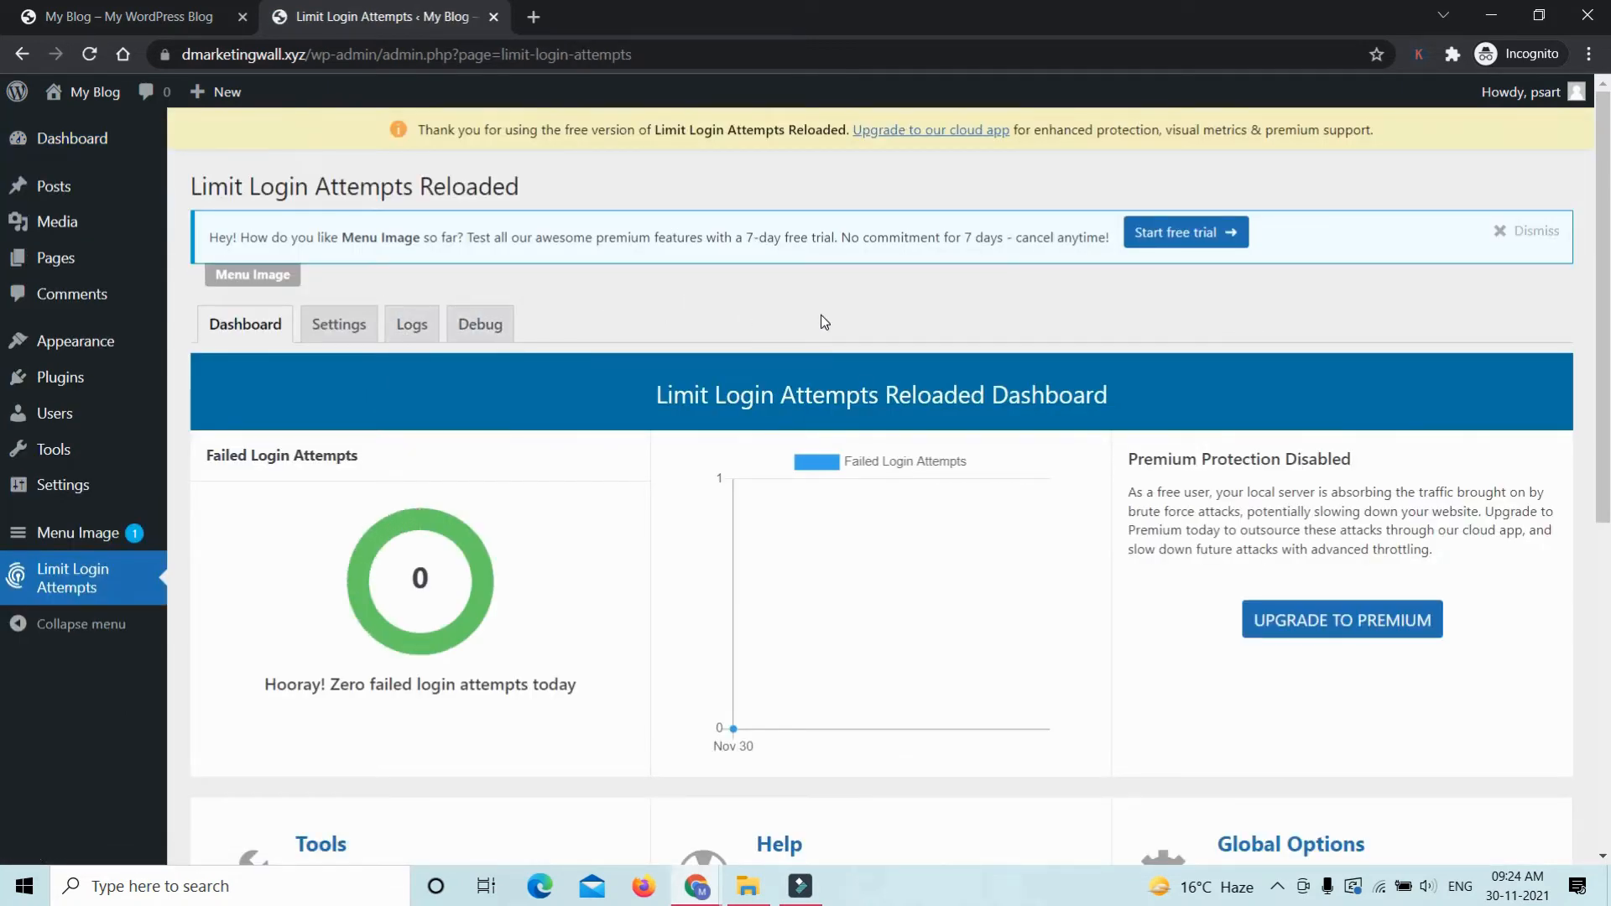
scroll(831, 319, "down", 2)
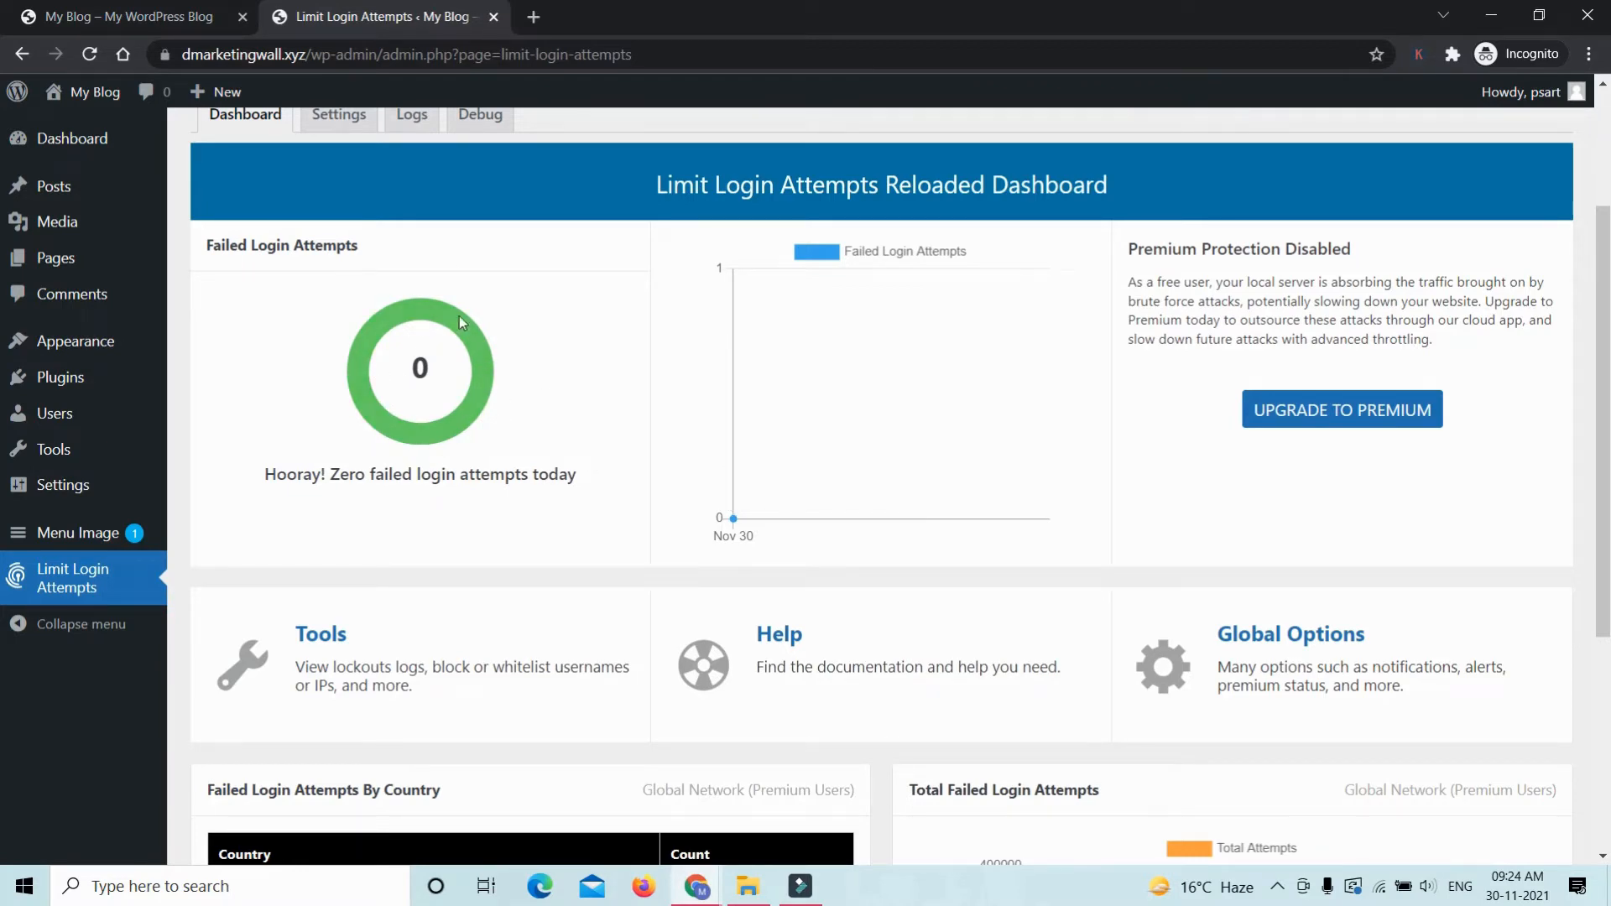
scroll(388, 334, "up", 1)
scroll(388, 334, "up", 3)
Step: Open the Limit Login Attempts settings and look through the general and app settings
left_click(331, 326)
scroll(572, 471, "down", 4)
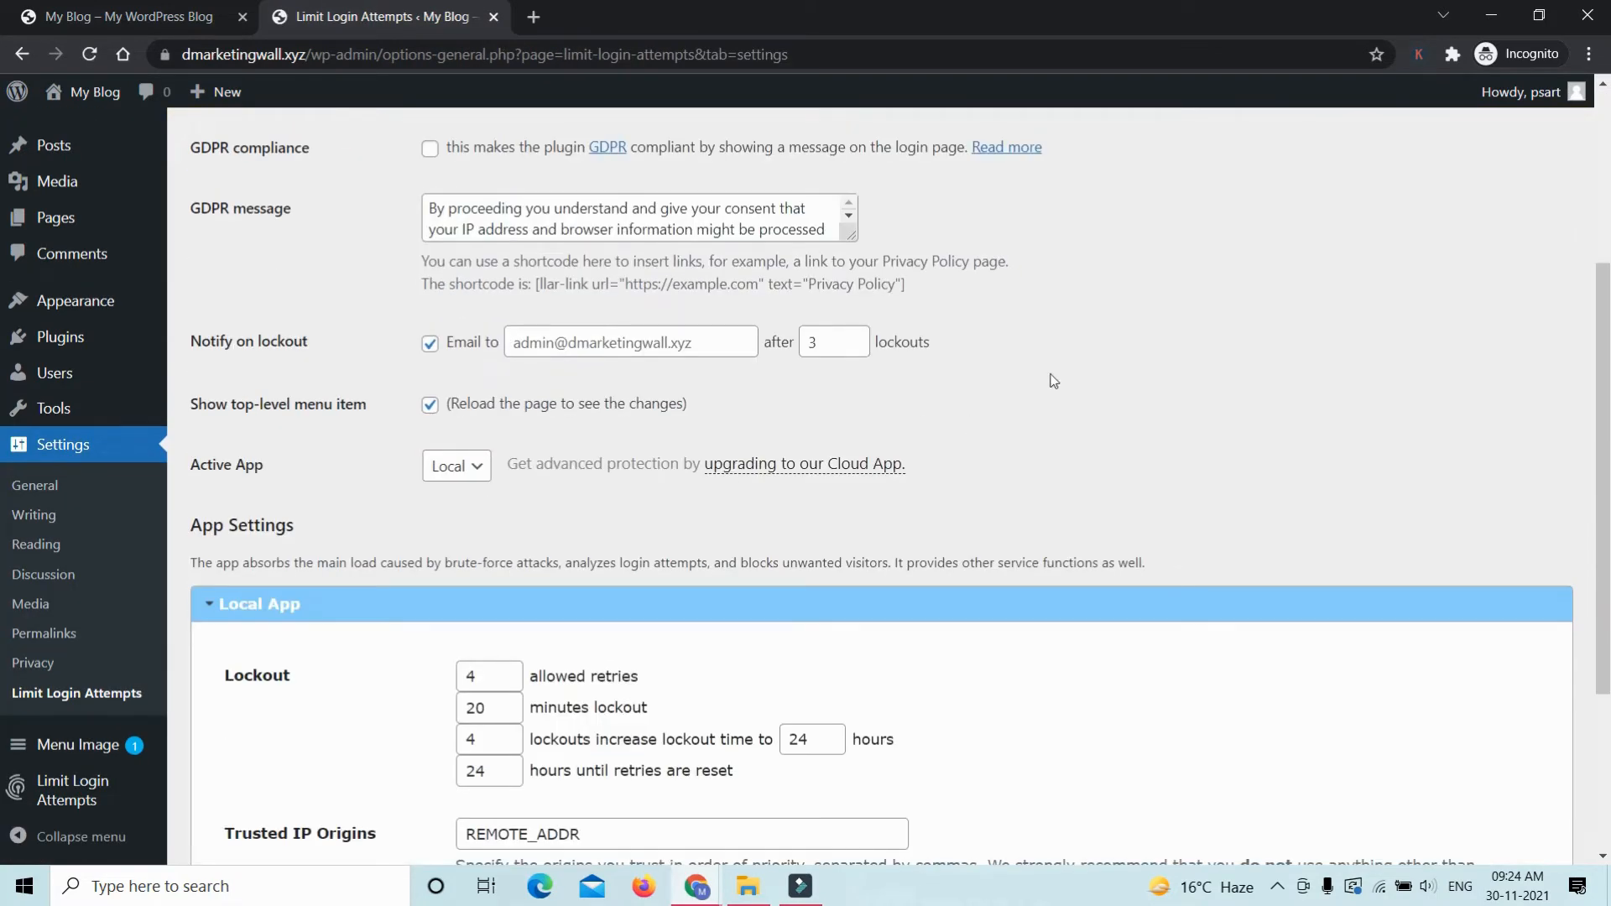
scroll(588, 233, "up", 1)
scroll(587, 234, "up", 1)
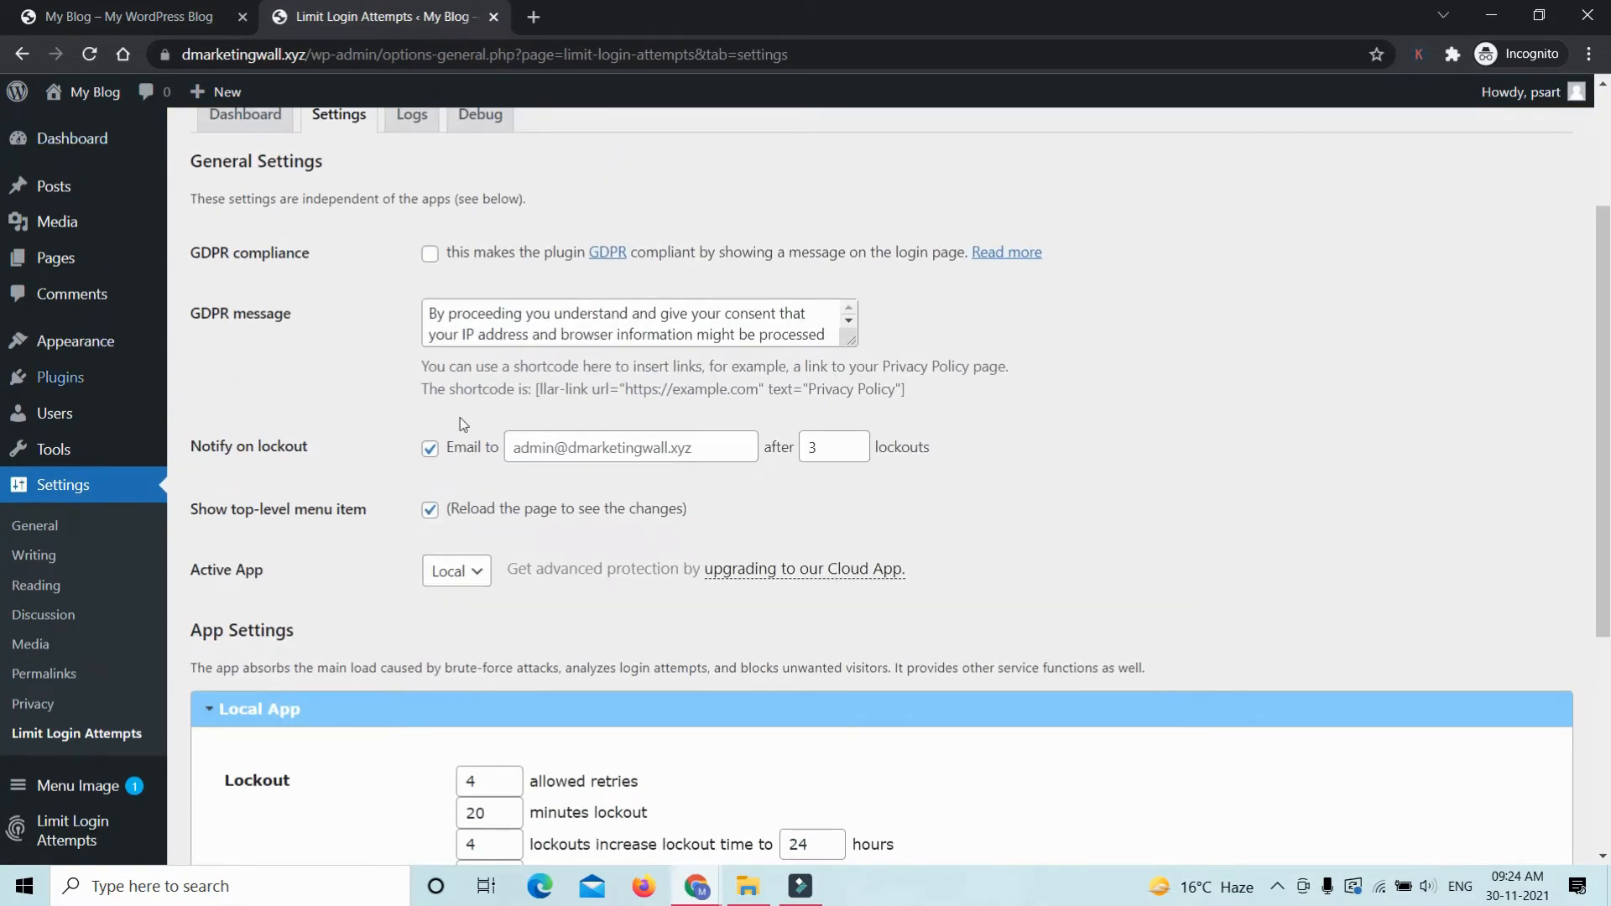
Step: Read through the full GDPR message text in the plugin's general settings
left_click(442, 323)
left_click_drag(431, 308, 445, 314)
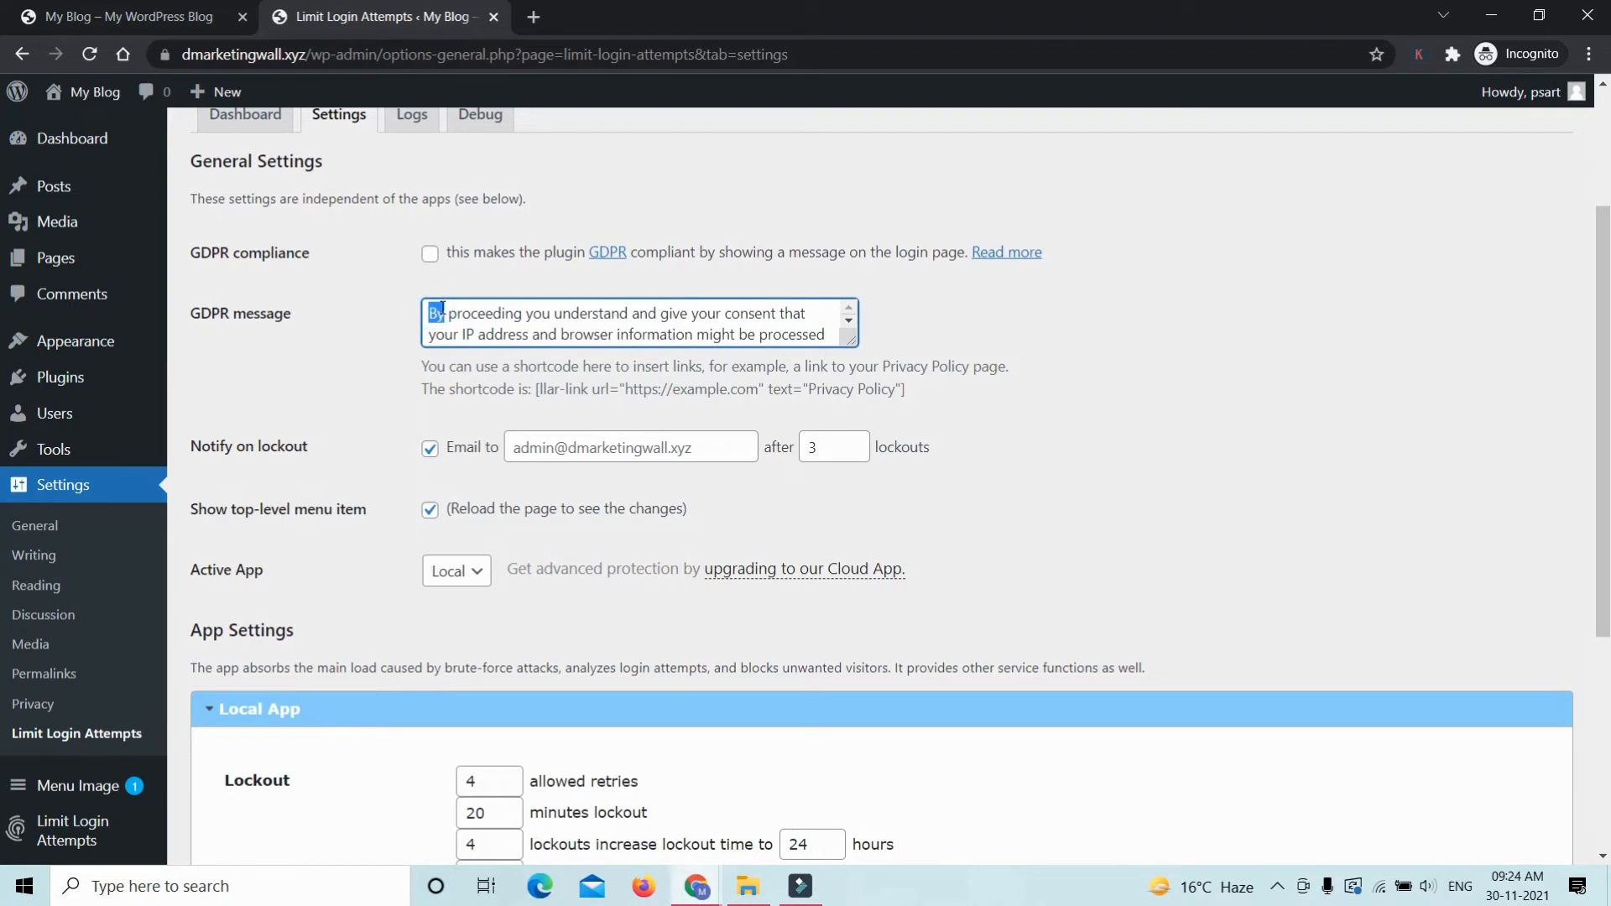
left_click(423, 313)
scroll(832, 324, "down", 1)
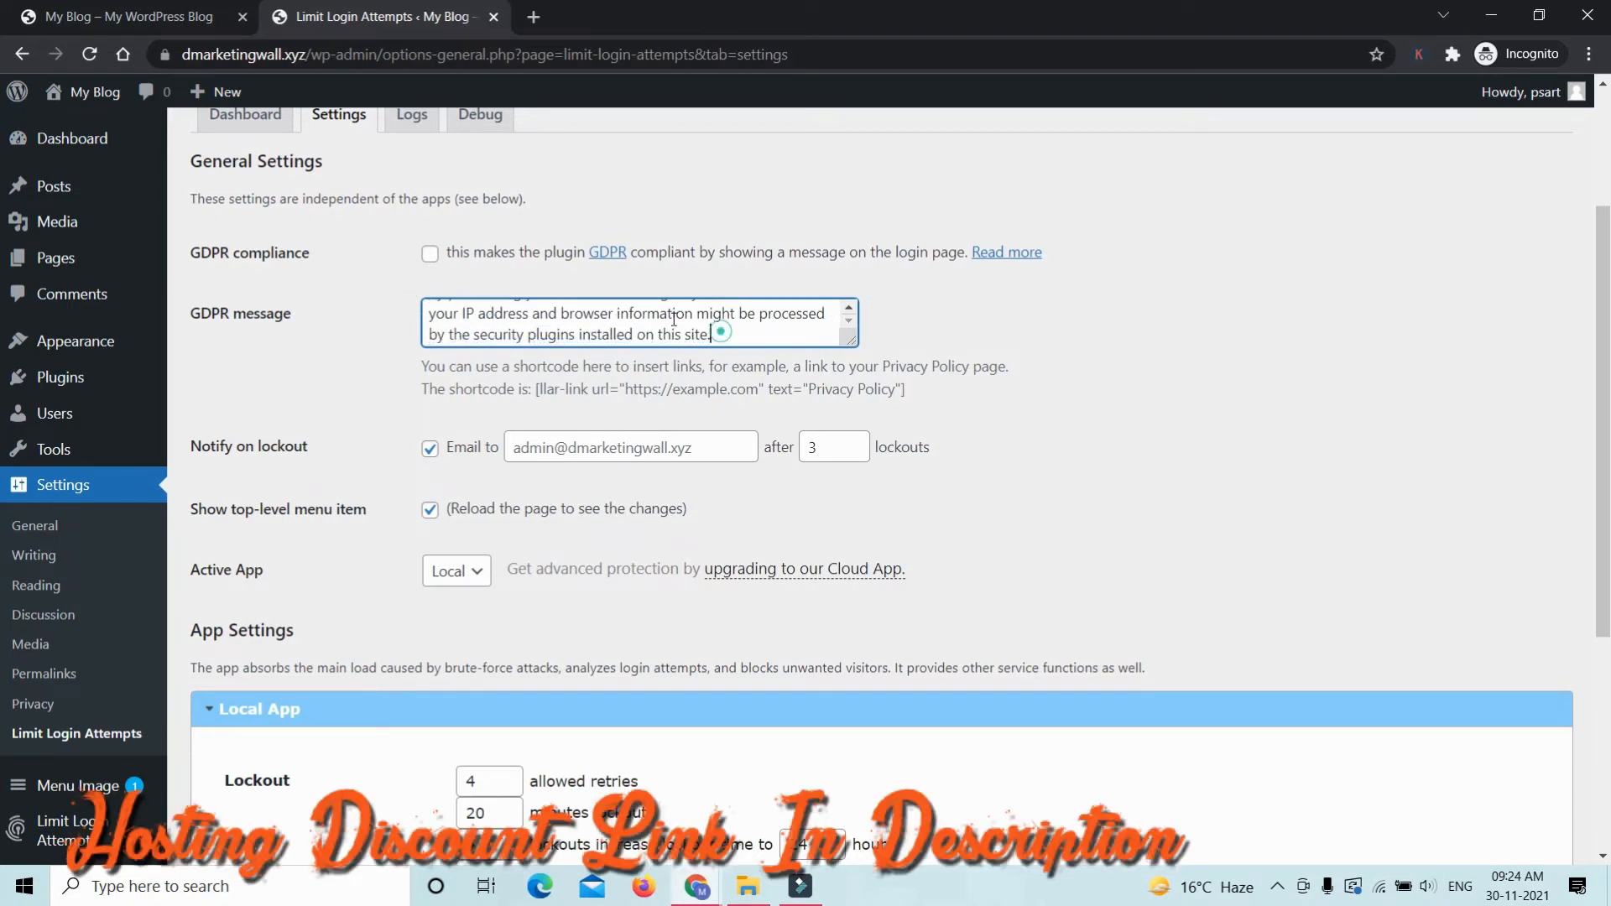
left_click_drag(711, 337, 470, 290)
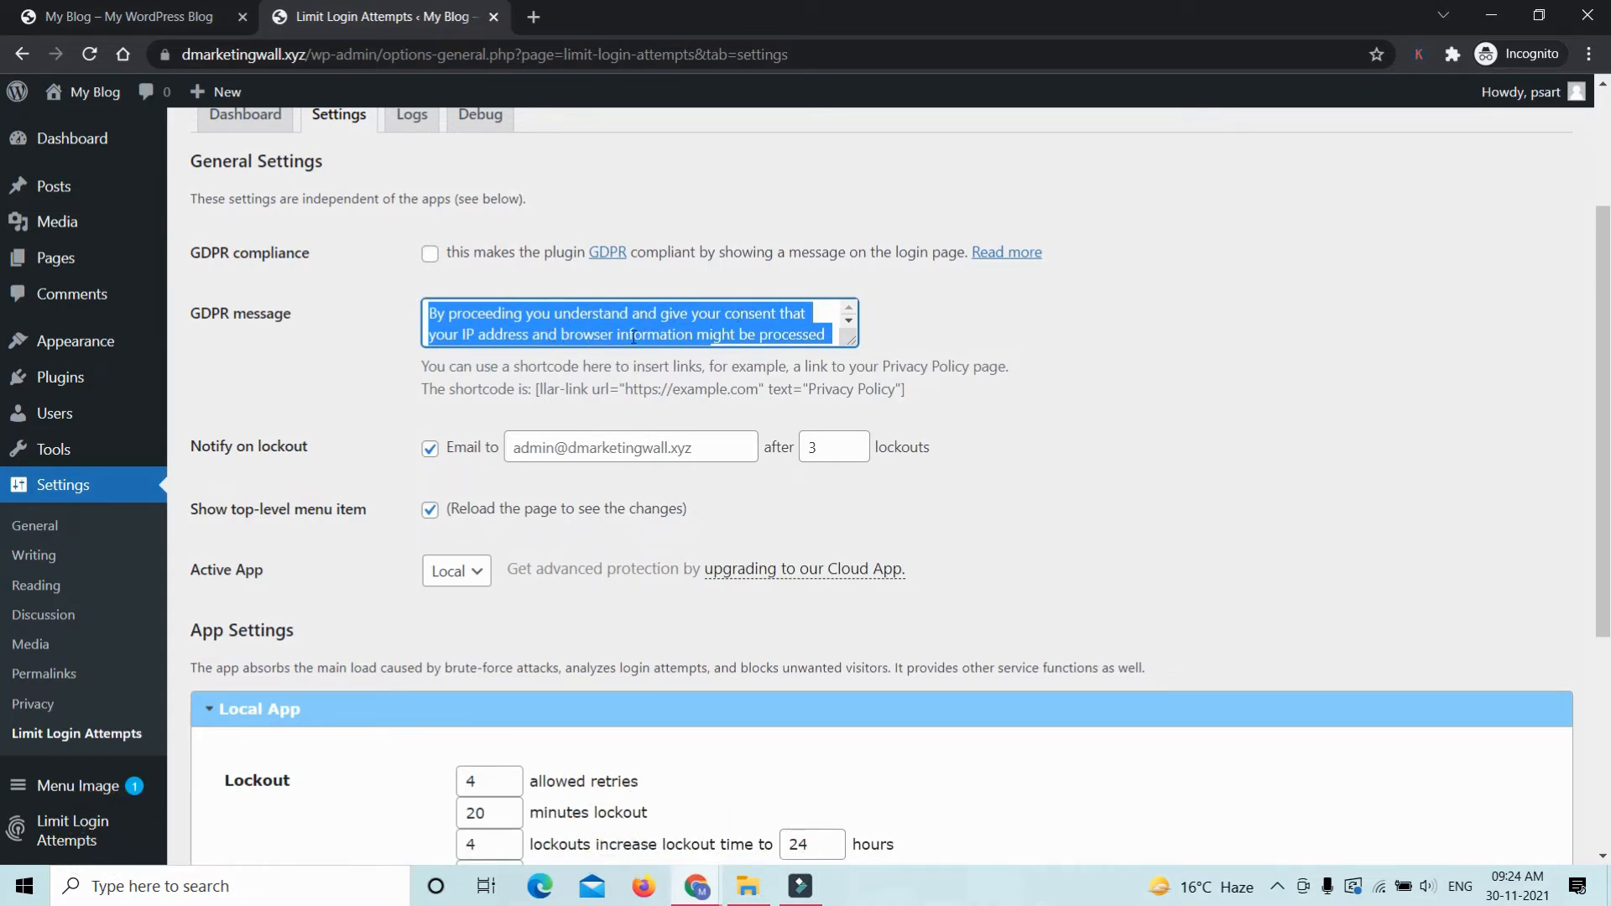
scroll(770, 336, "down", 1)
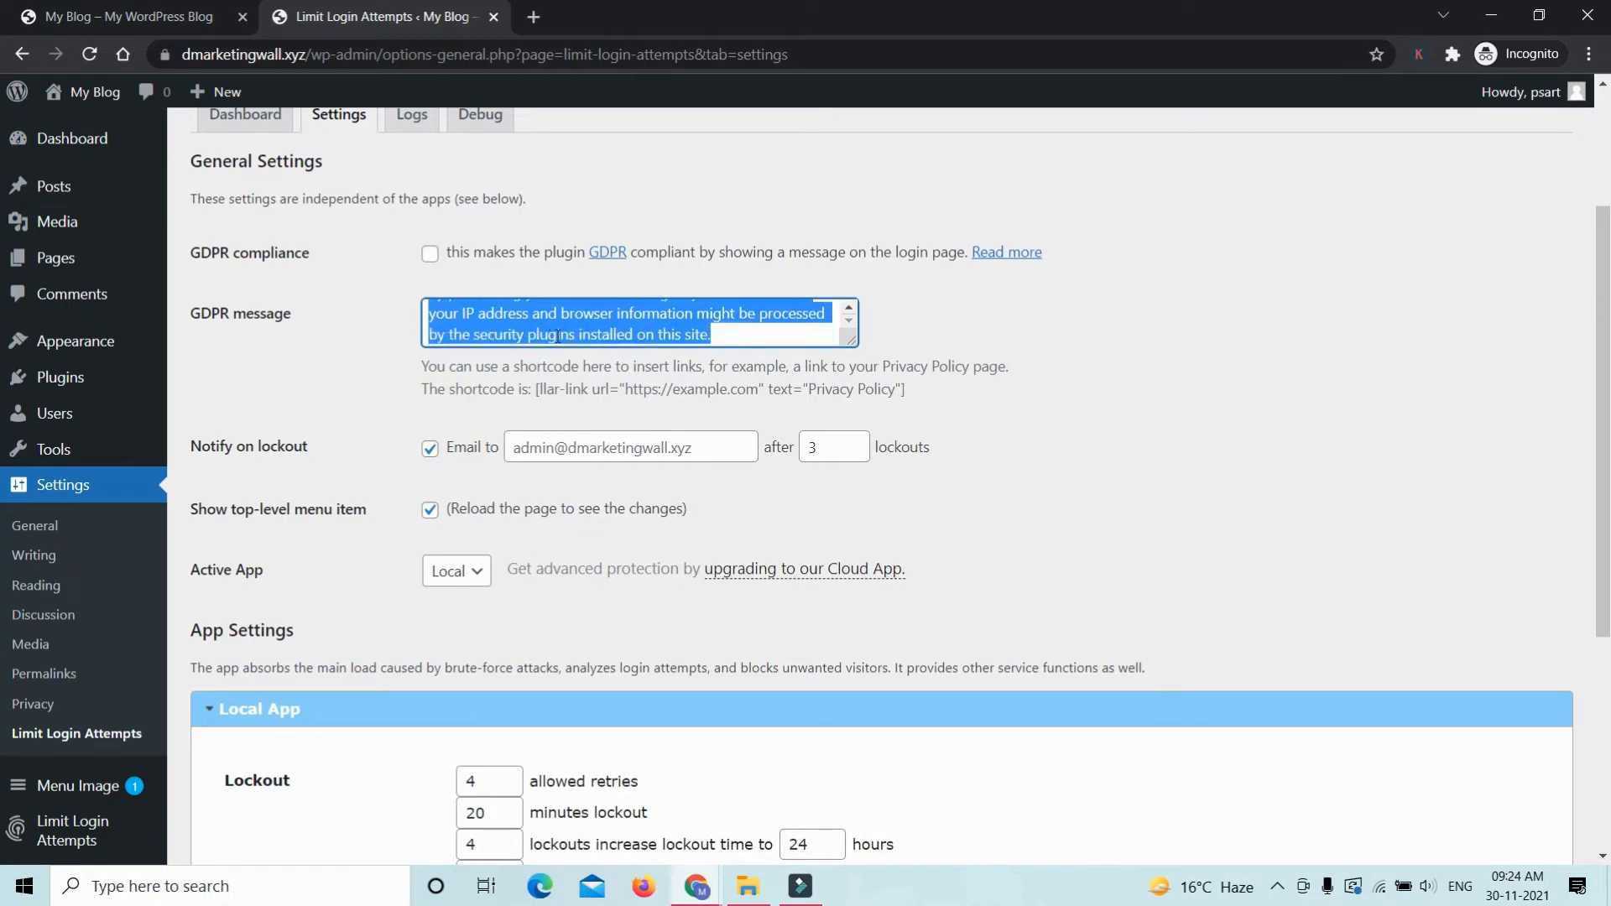
left_click(751, 336)
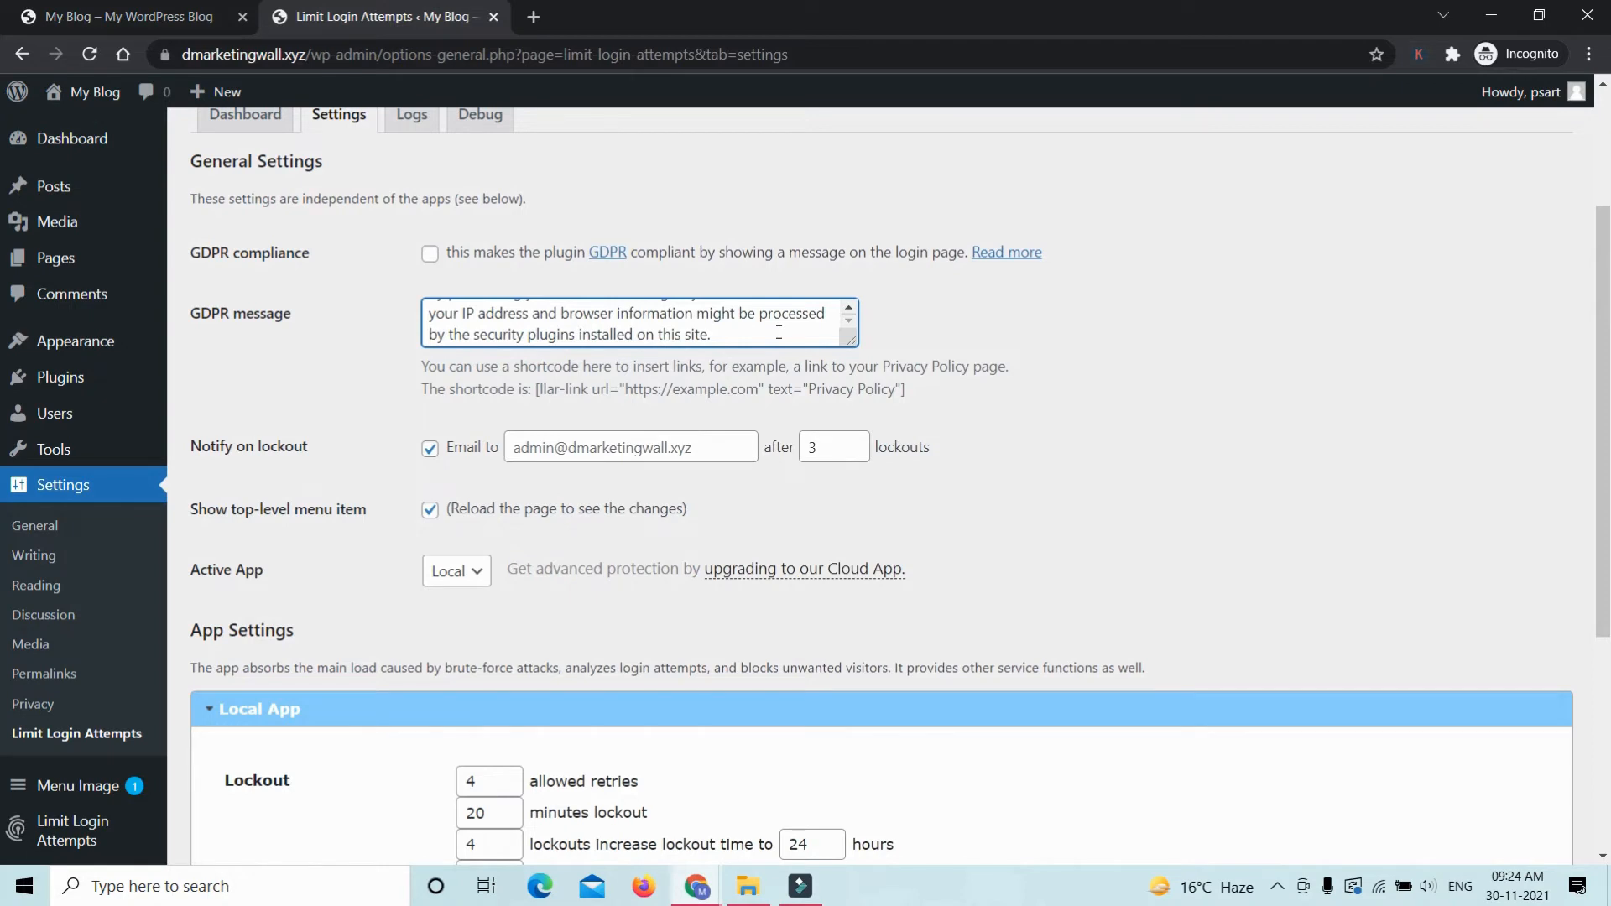
scroll(786, 333, "up", 2)
scroll(812, 331, "down", 1)
scroll(812, 331, "down", 2)
left_click_drag(718, 334, 388, 304)
left_click(375, 317)
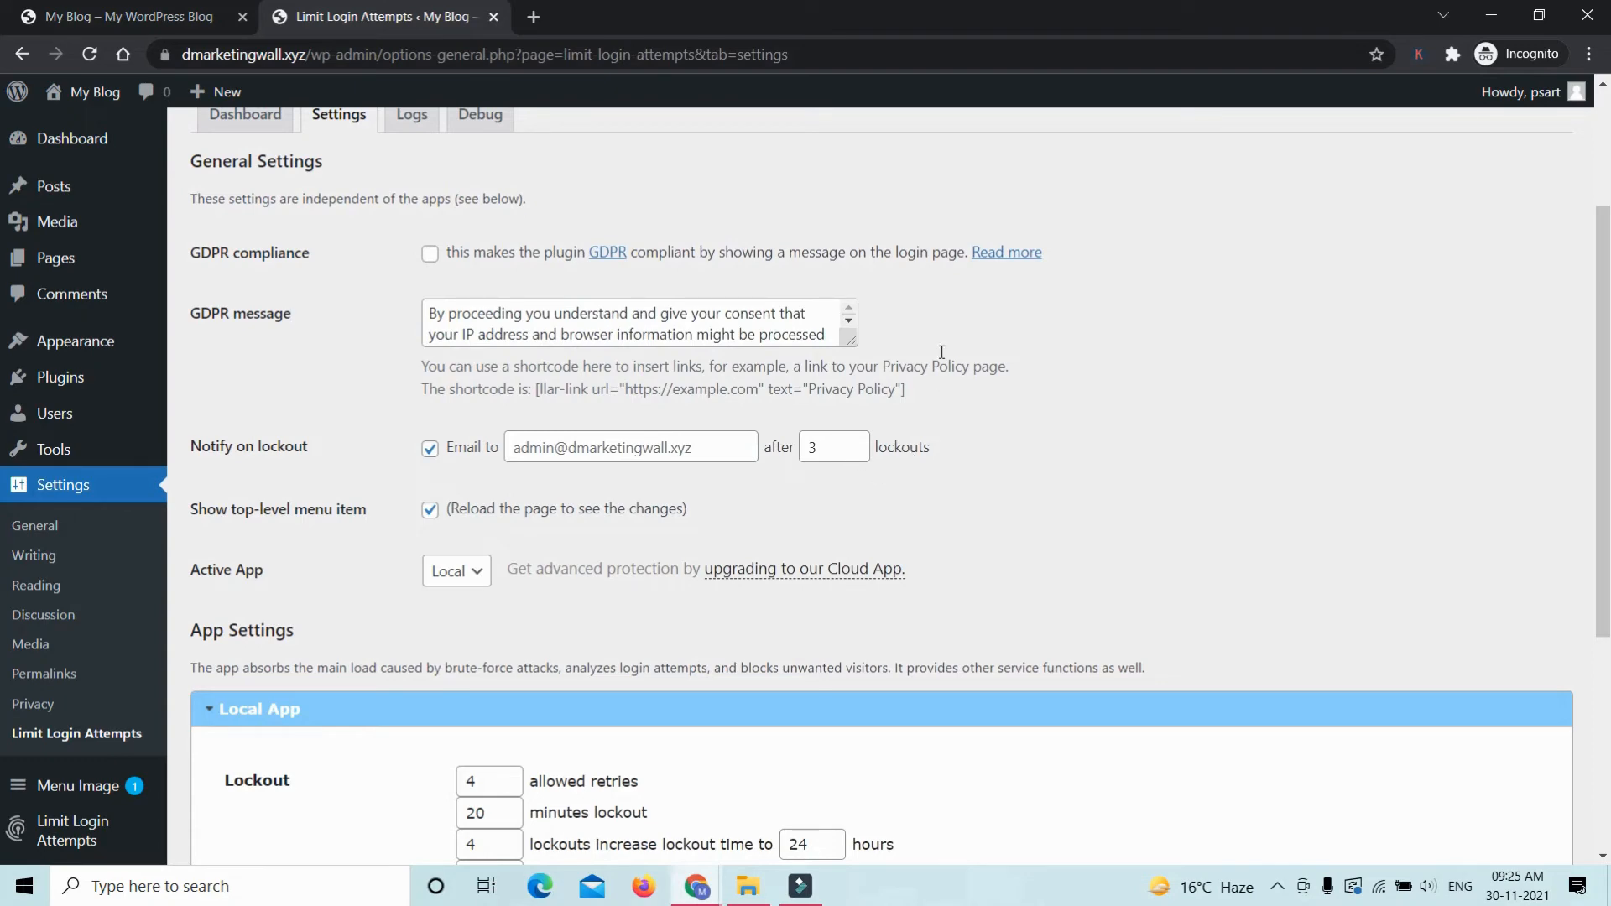
Step: Set the Local App's allowed retries to 3 and the number of lockouts that increase the lockout time to 3
scroll(837, 454, "down", 4)
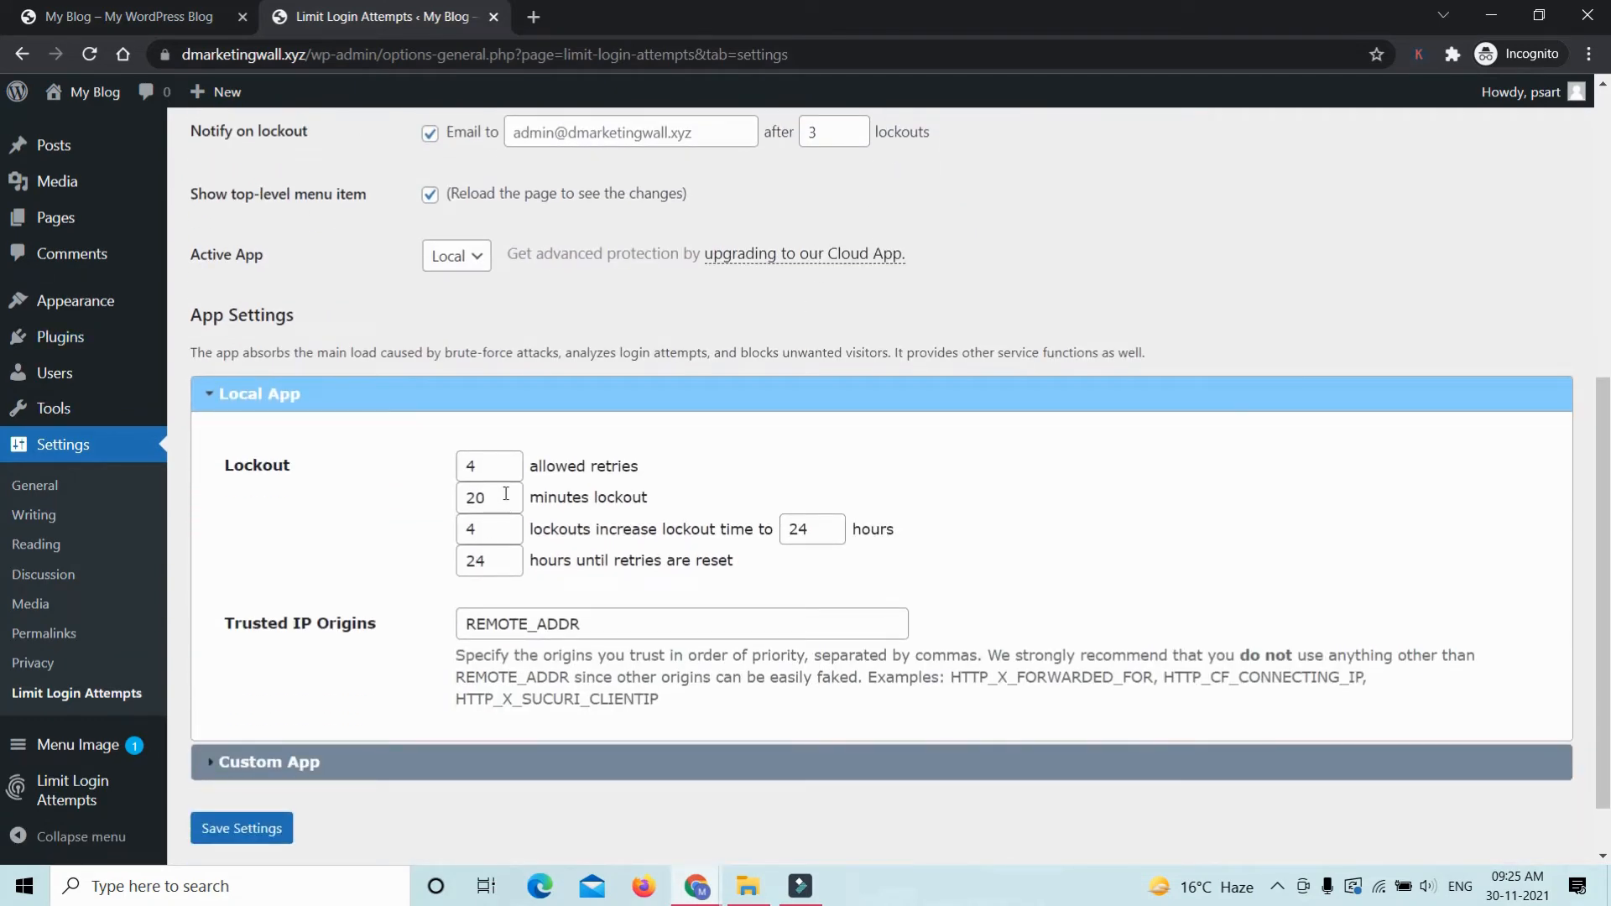
double_click(471, 468)
type("3")
double_click(468, 498)
key("shift+Tab")
key("Tab")
key("Tab")
type("3")
left_click_drag(836, 526, 788, 526)
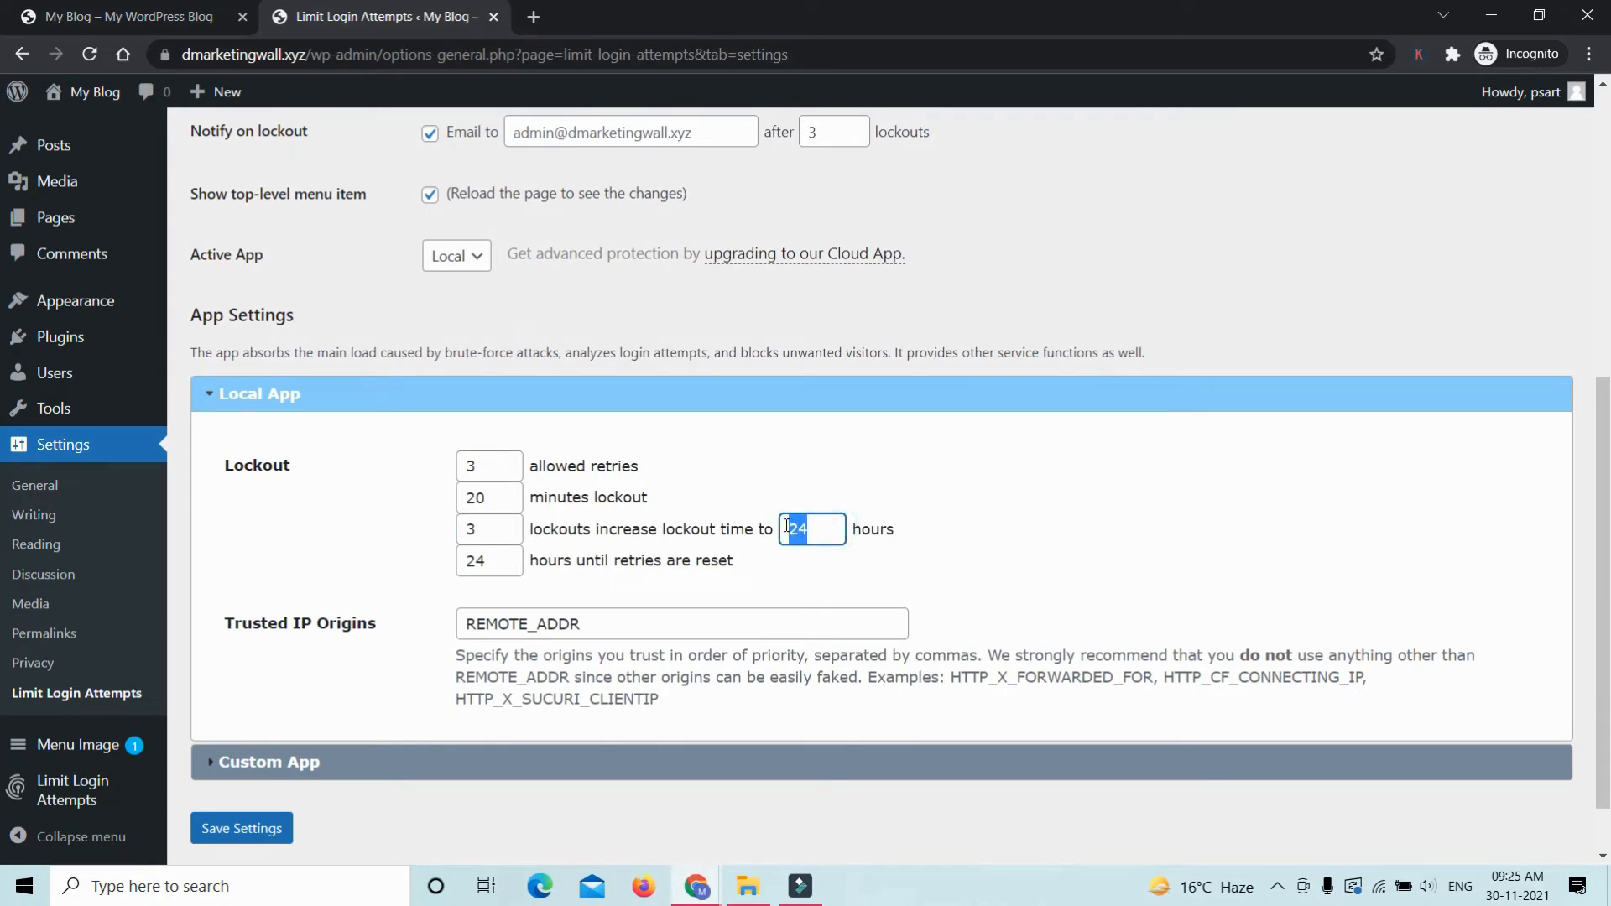
left_click_drag(504, 561, 461, 560)
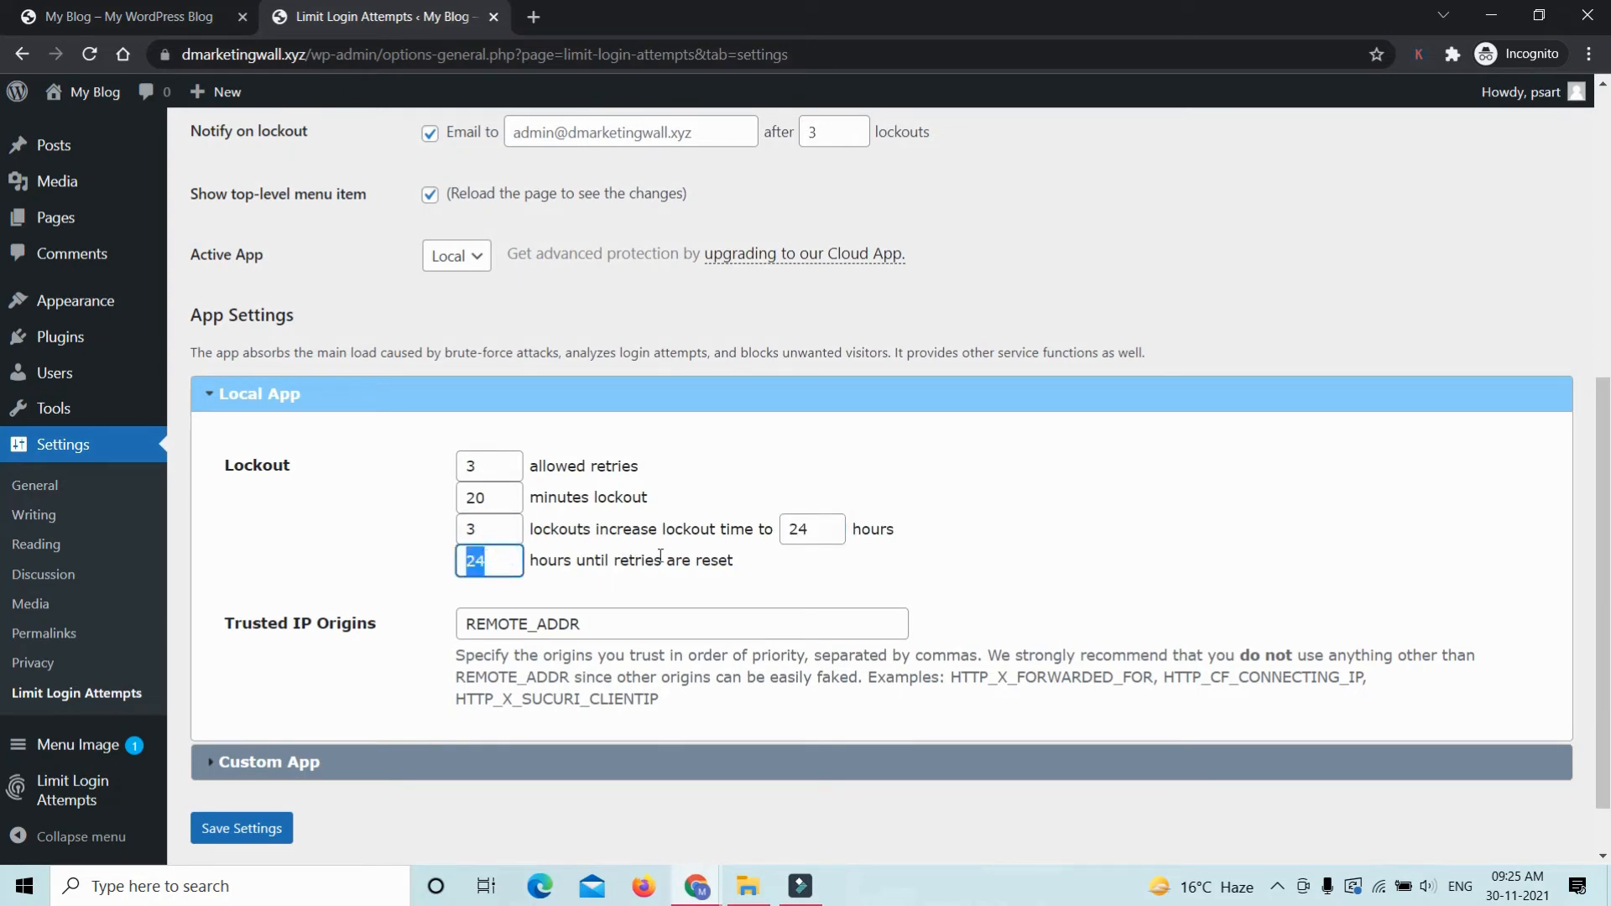
left_click_drag(735, 560, 531, 556)
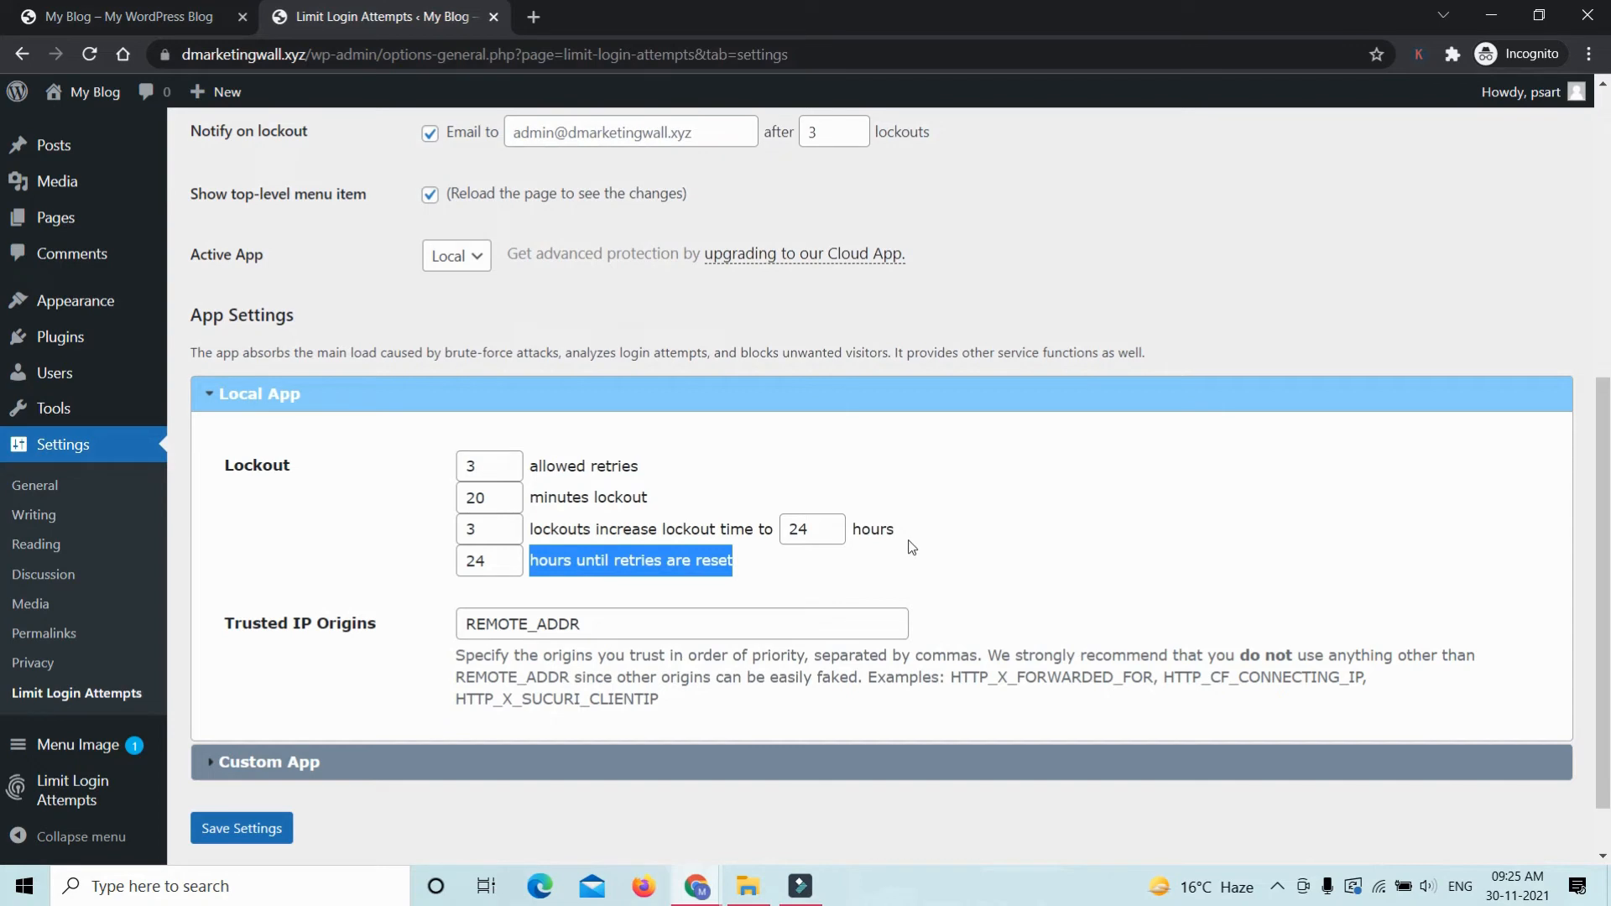
Step: Set both the allowed retries and the number of lockouts that increase the lockout time to 4, and save the settings
double_click(517, 475)
type("45")
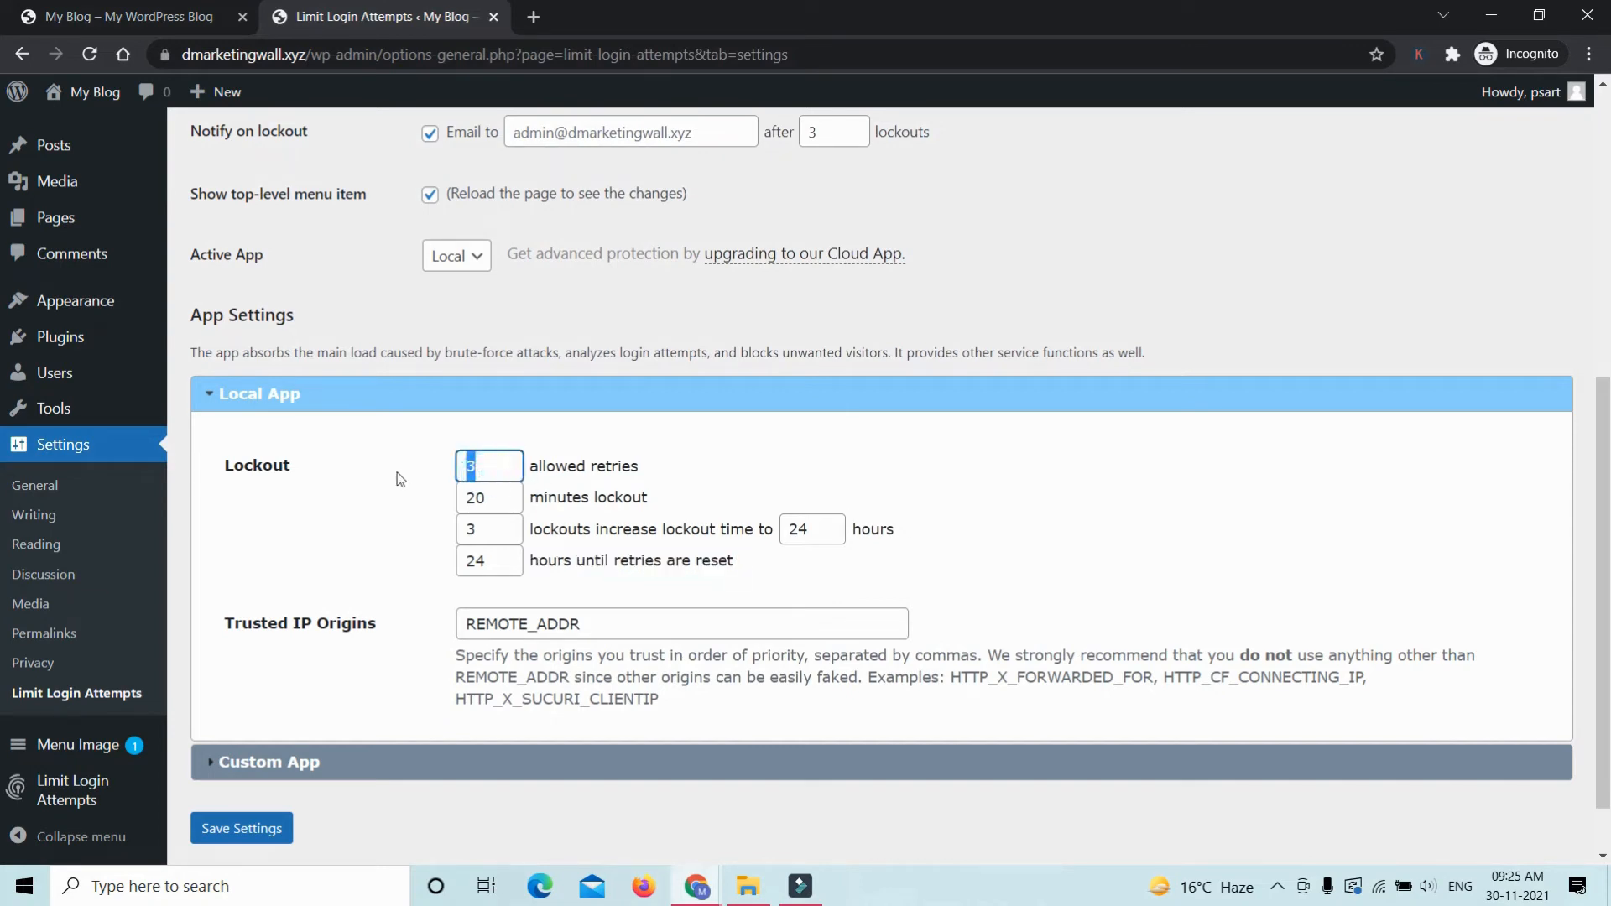
double_click(484, 463)
type("5")
key("Tab")
key("Tab")
double_click(478, 469)
type("4")
double_click(503, 531)
type("4")
left_click(946, 532)
scroll(946, 532, "down", 1)
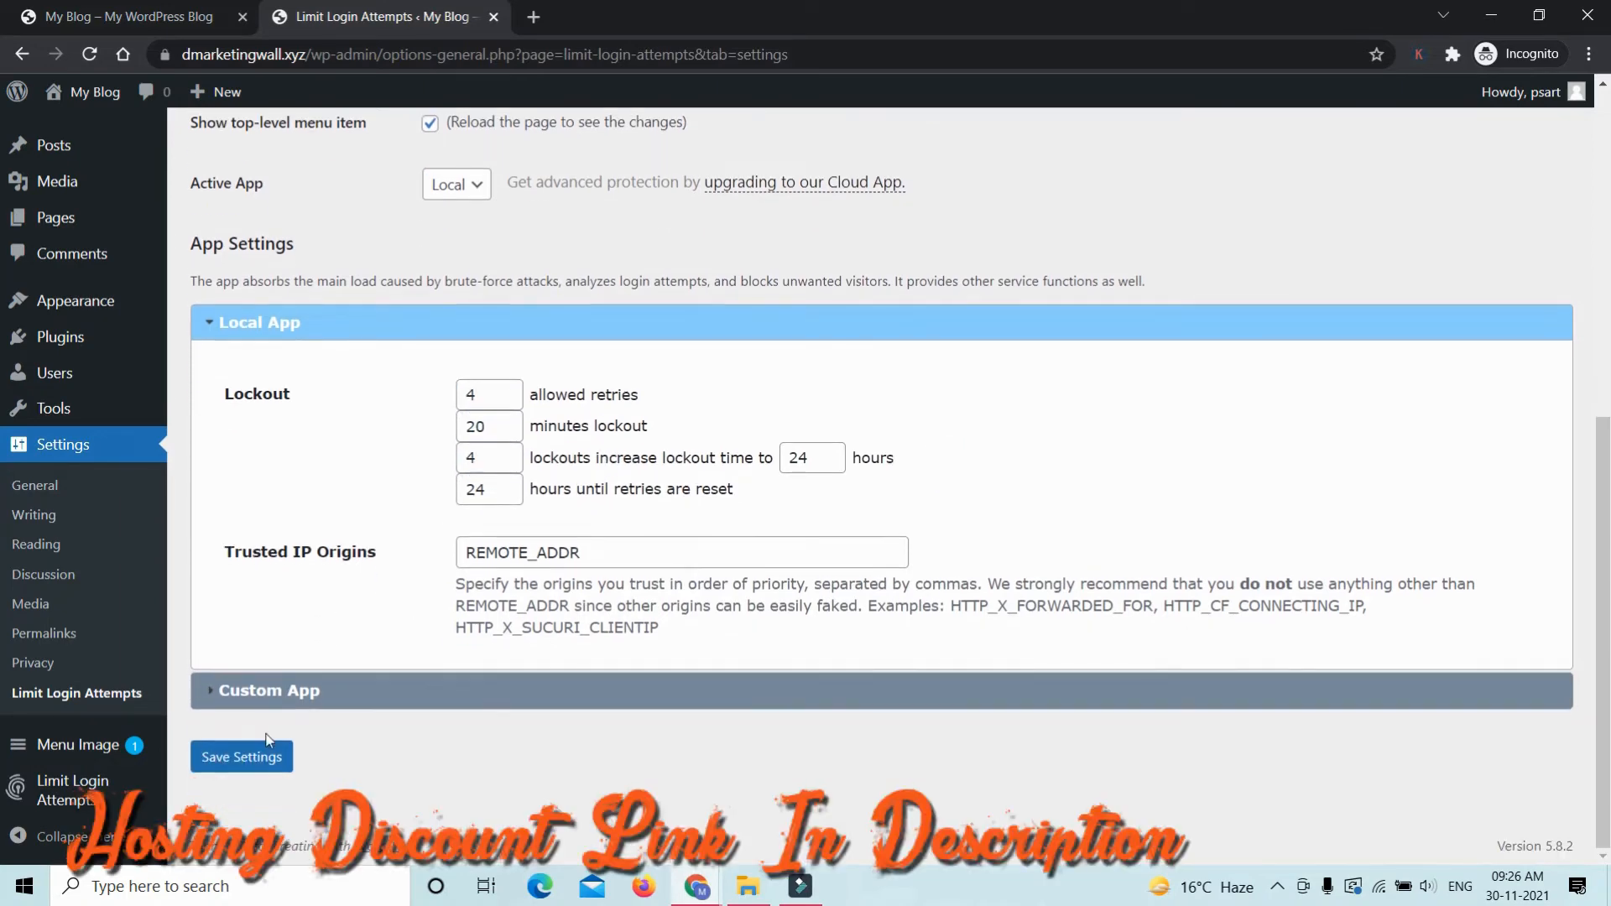
left_click(220, 760)
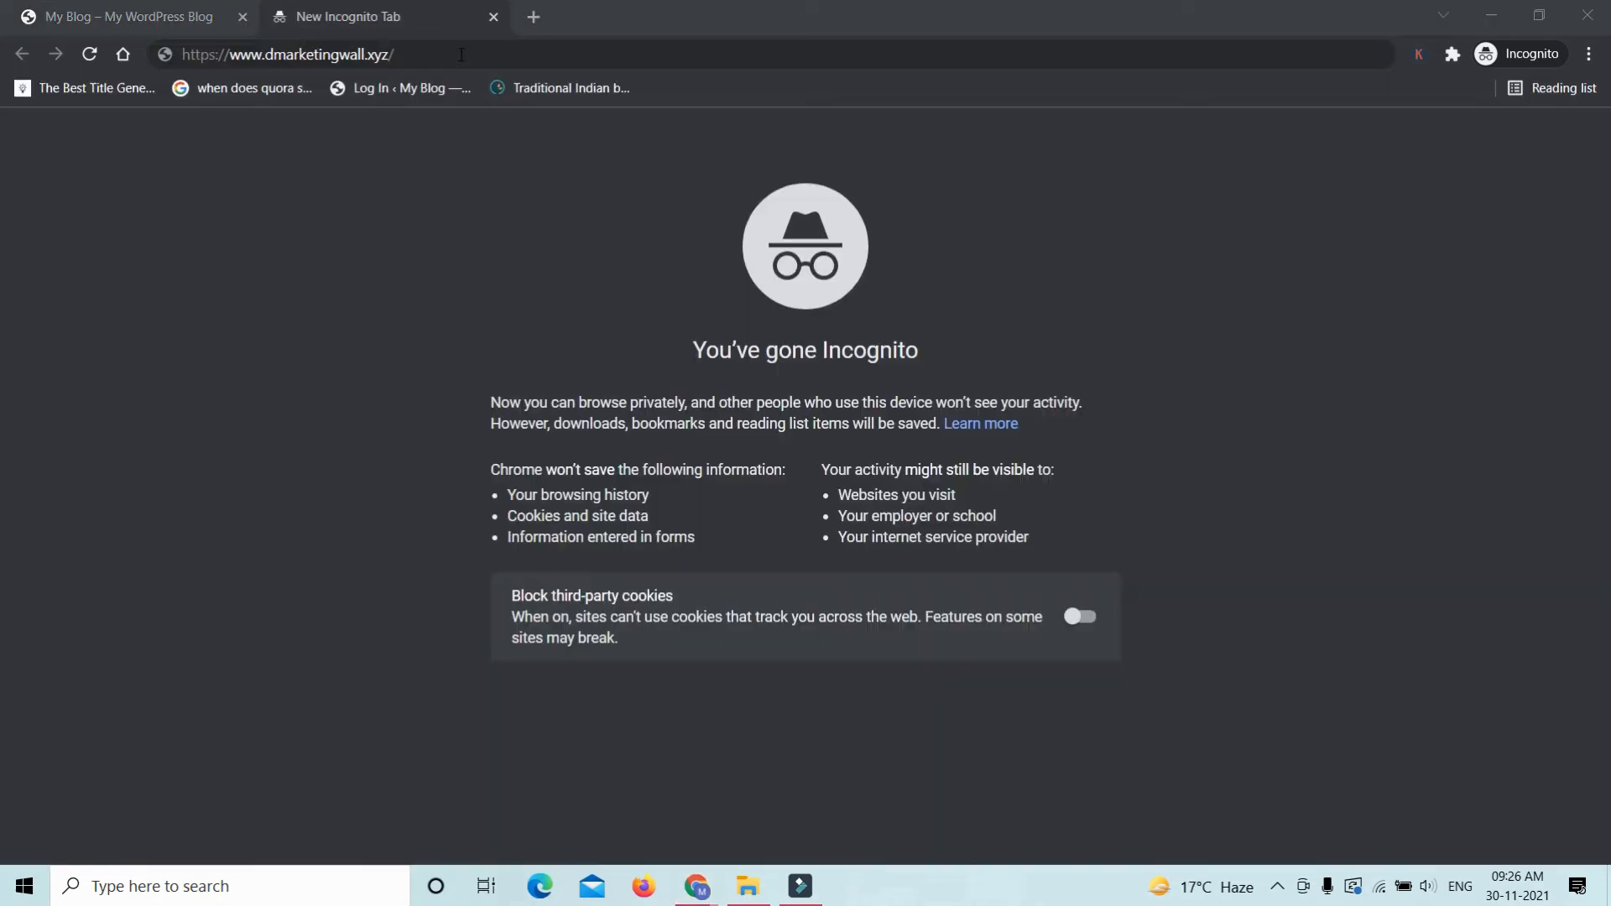
left_click(462, 54)
left_click(470, 56)
type("login")
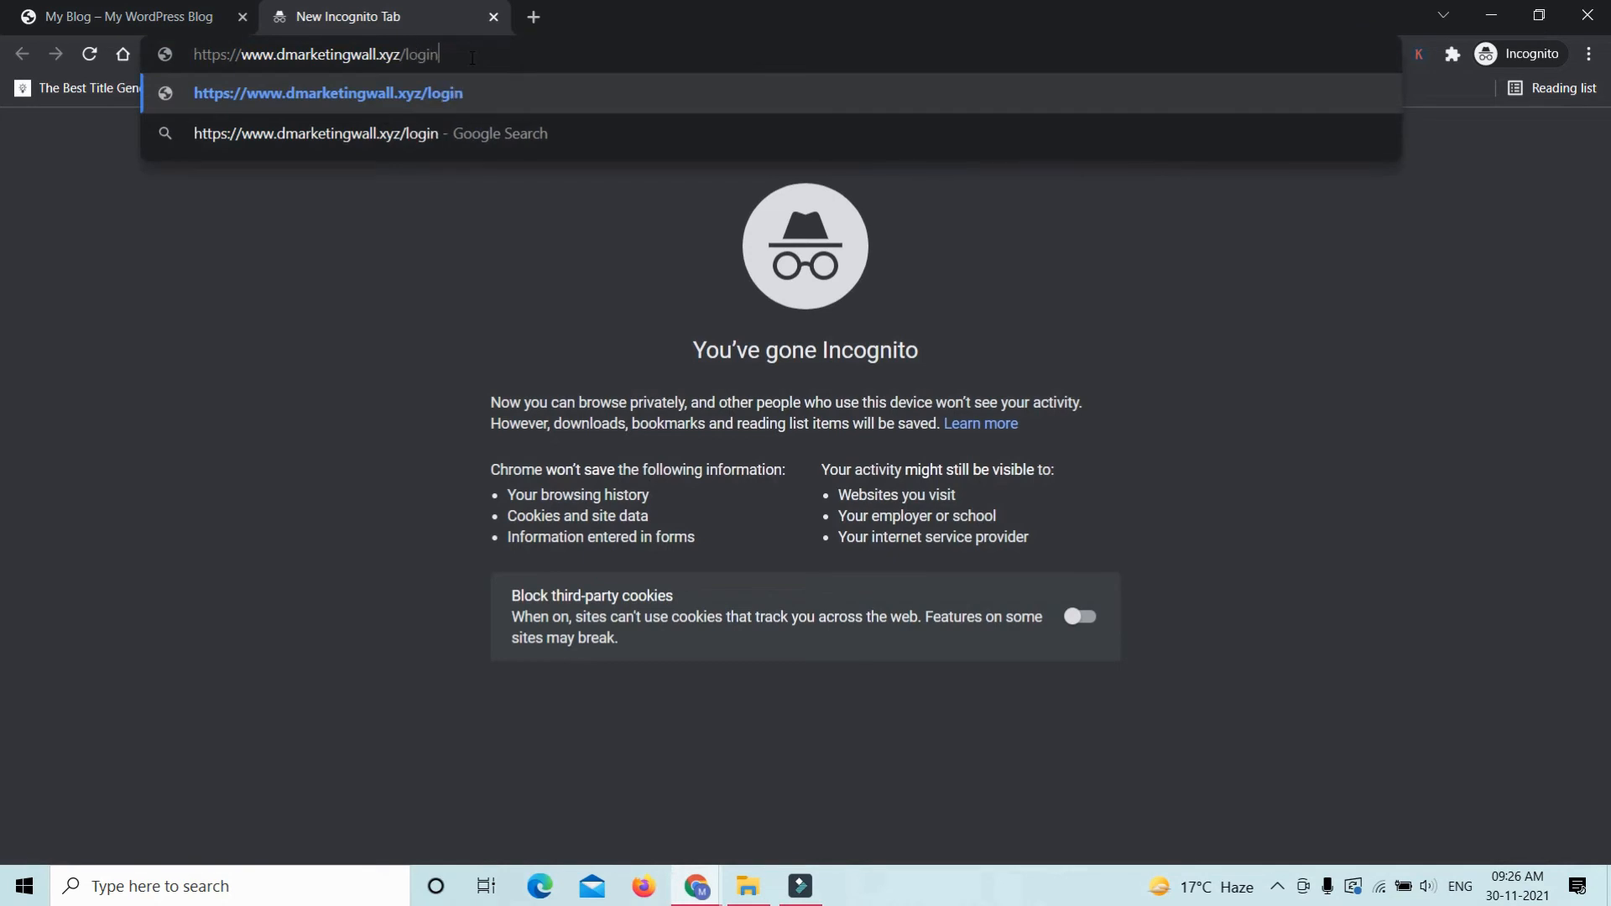
key("Return")
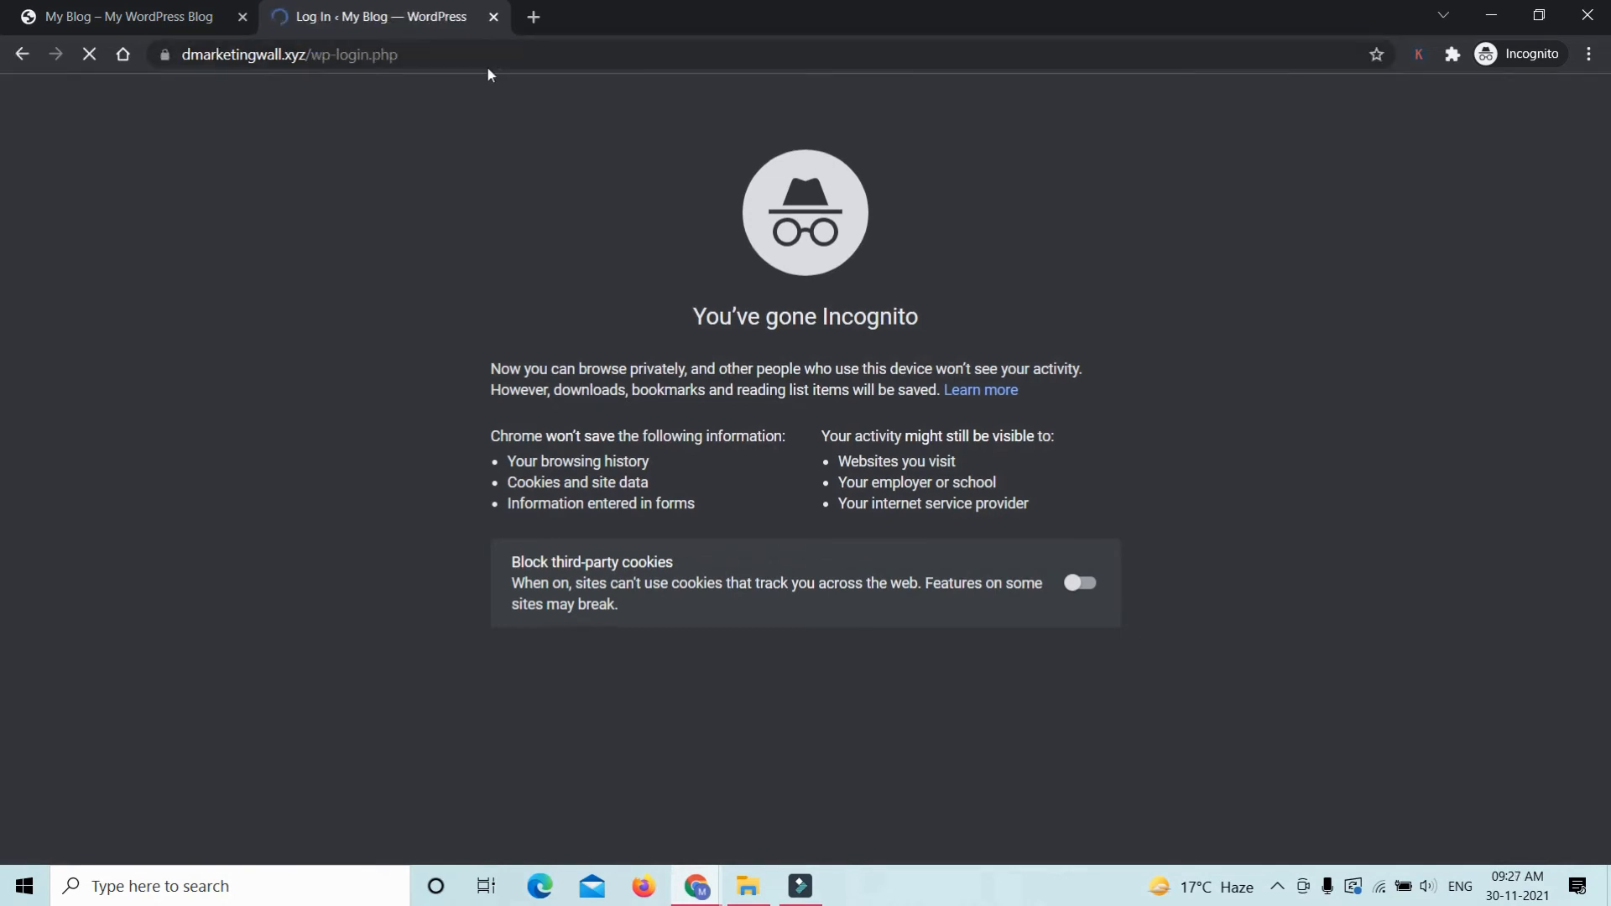
Step: Try to log in with the account's username and an incorrect password, and check the remaining login attempts
type("psart")
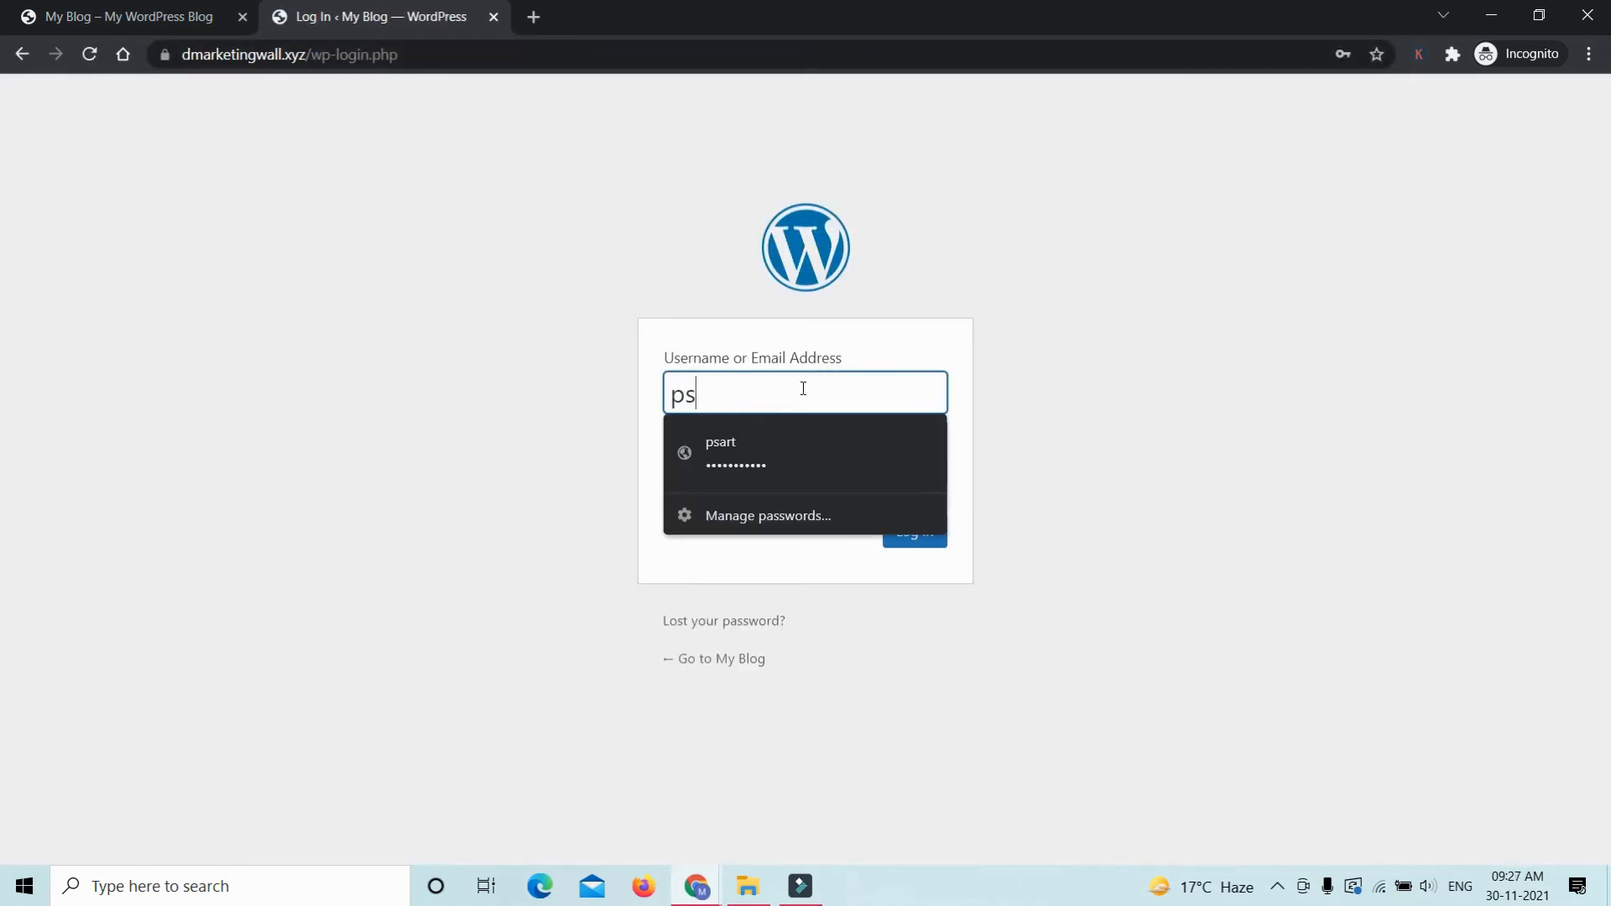
left_click(568, 306)
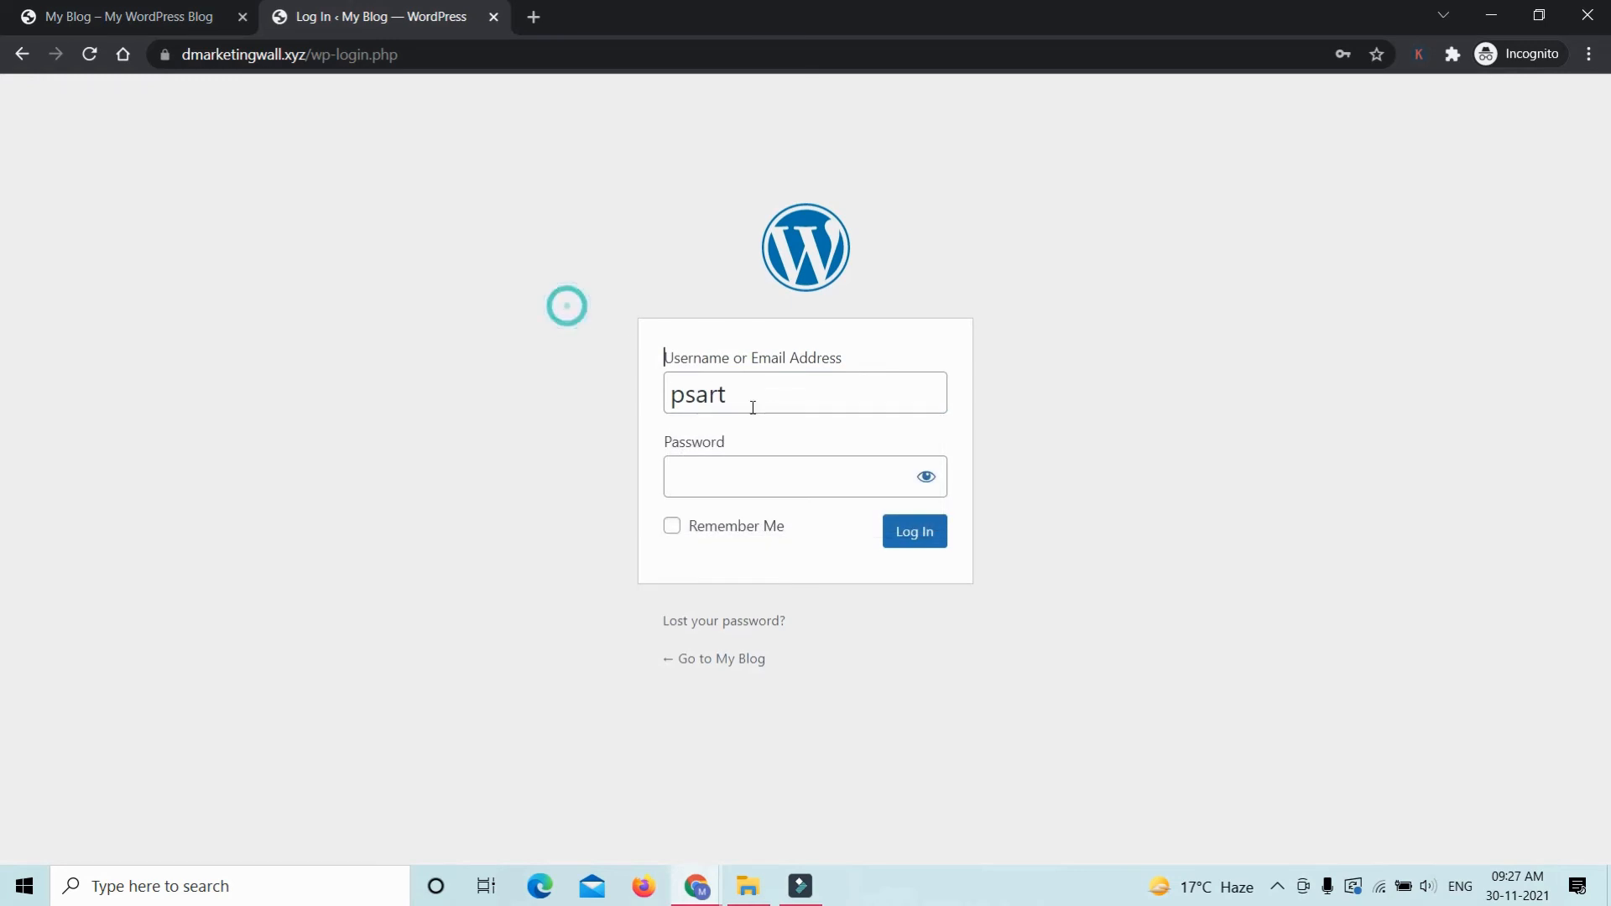
left_click(748, 476)
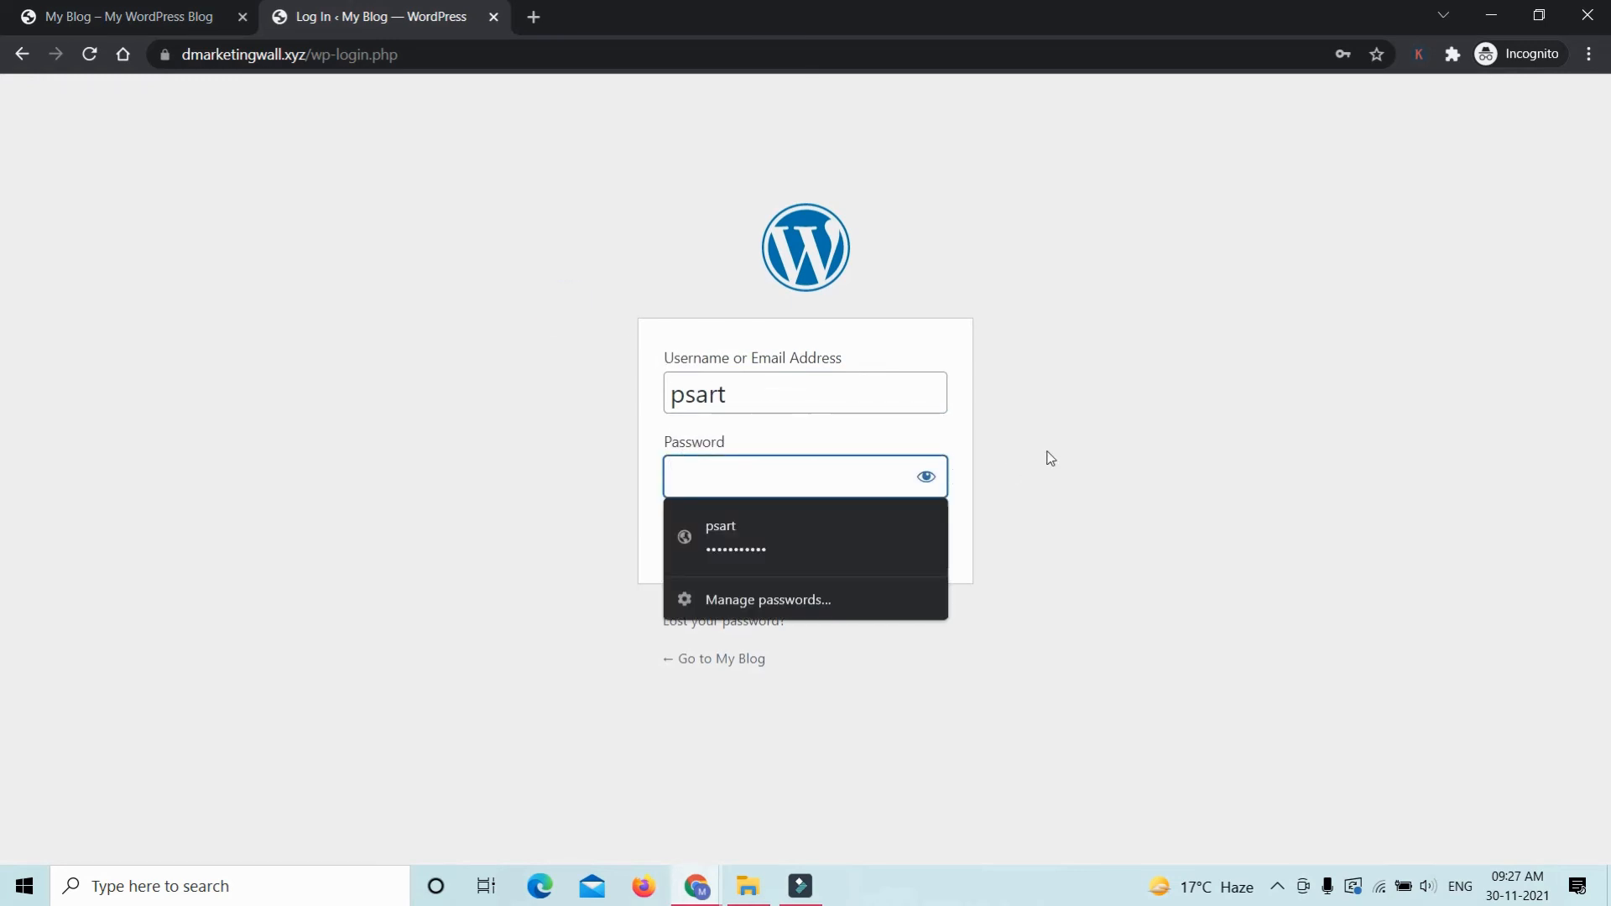
left_click(1100, 442)
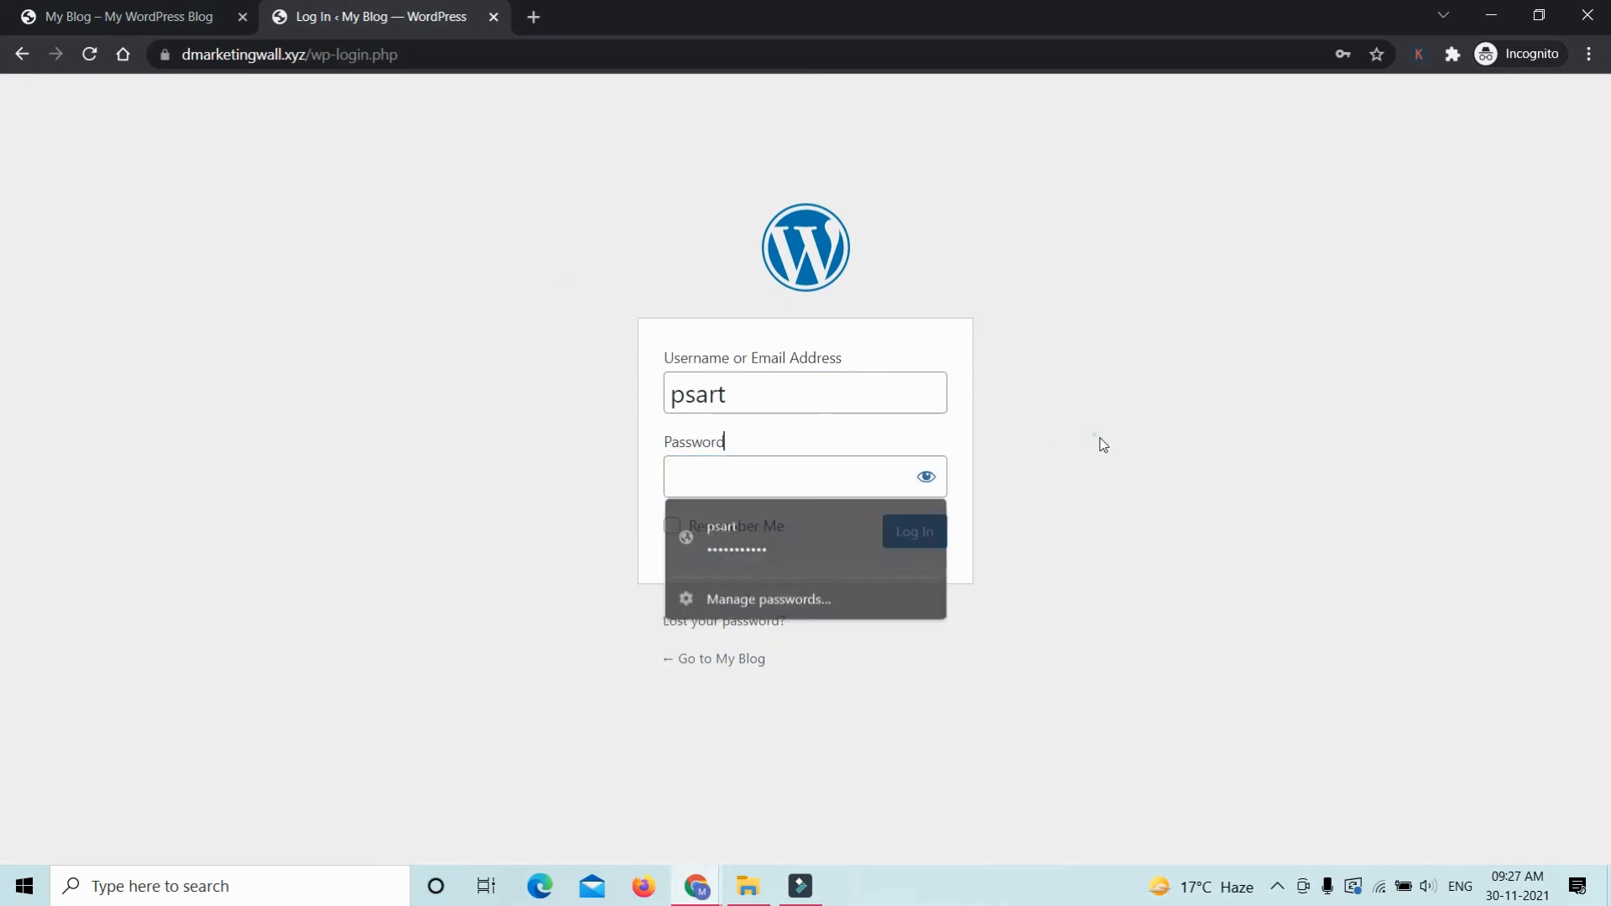
left_click(757, 483)
type("**********")
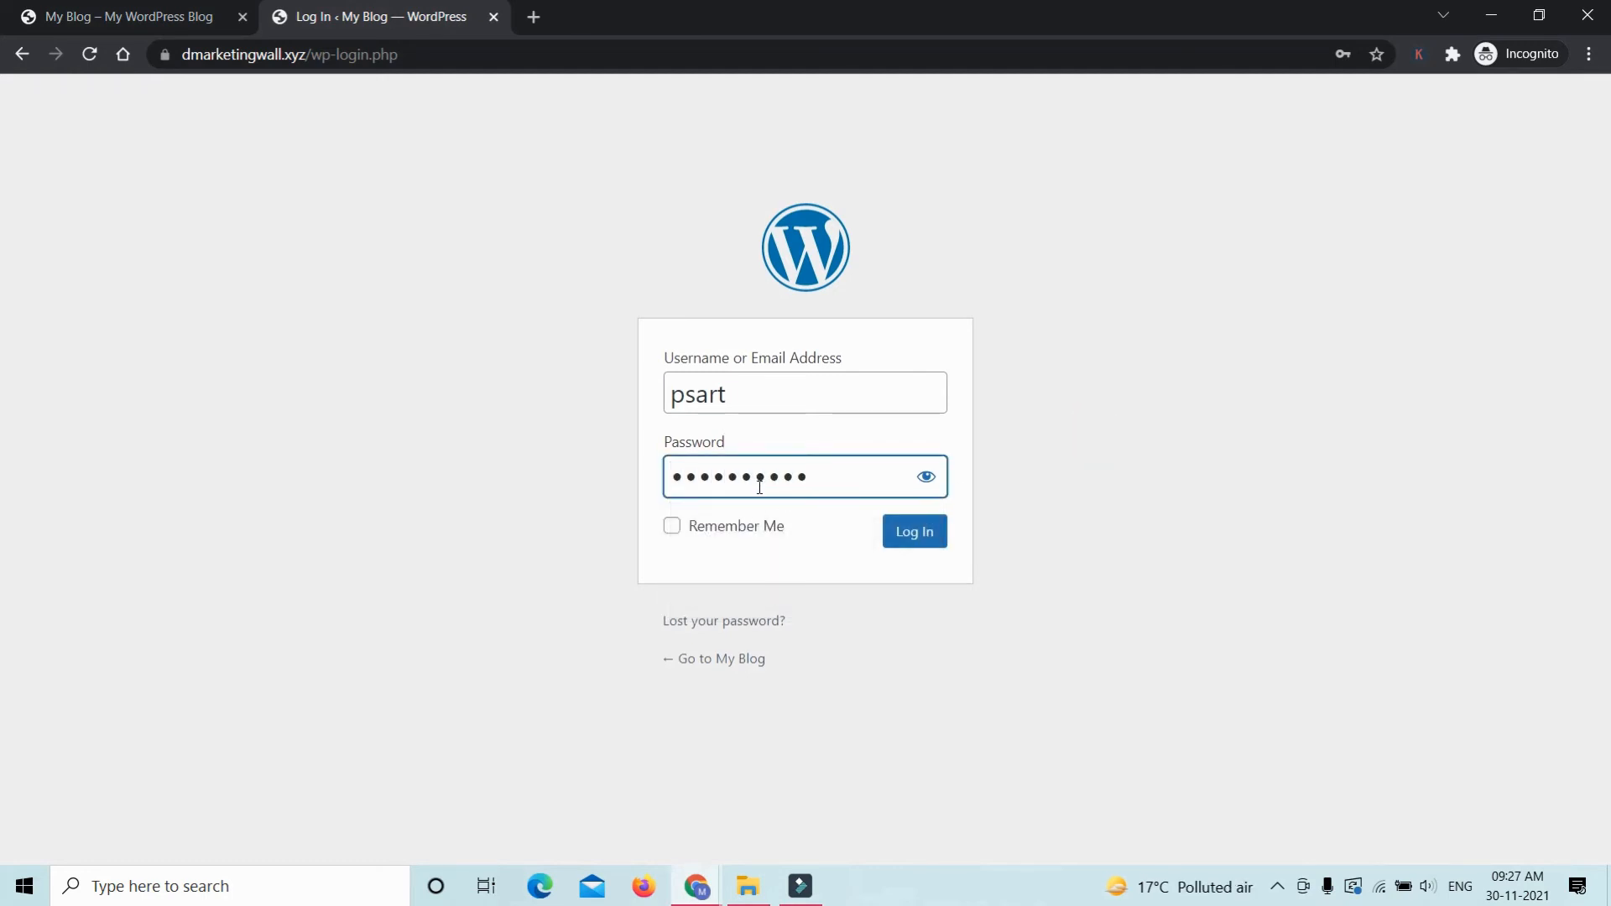
left_click(901, 540)
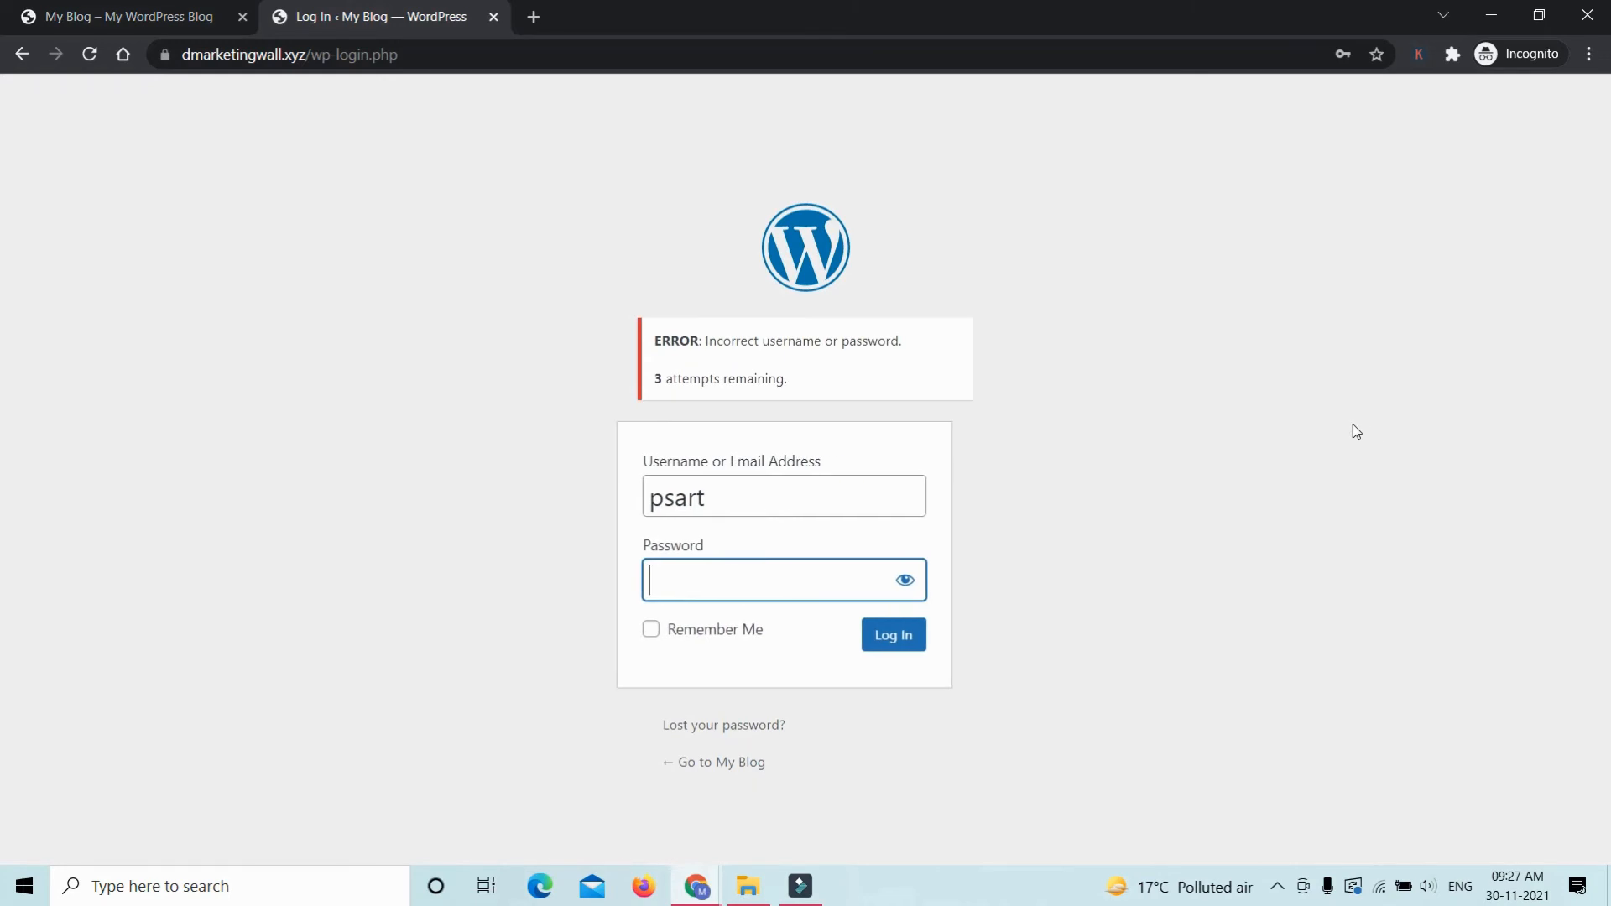
left_click_drag(654, 378, 848, 391)
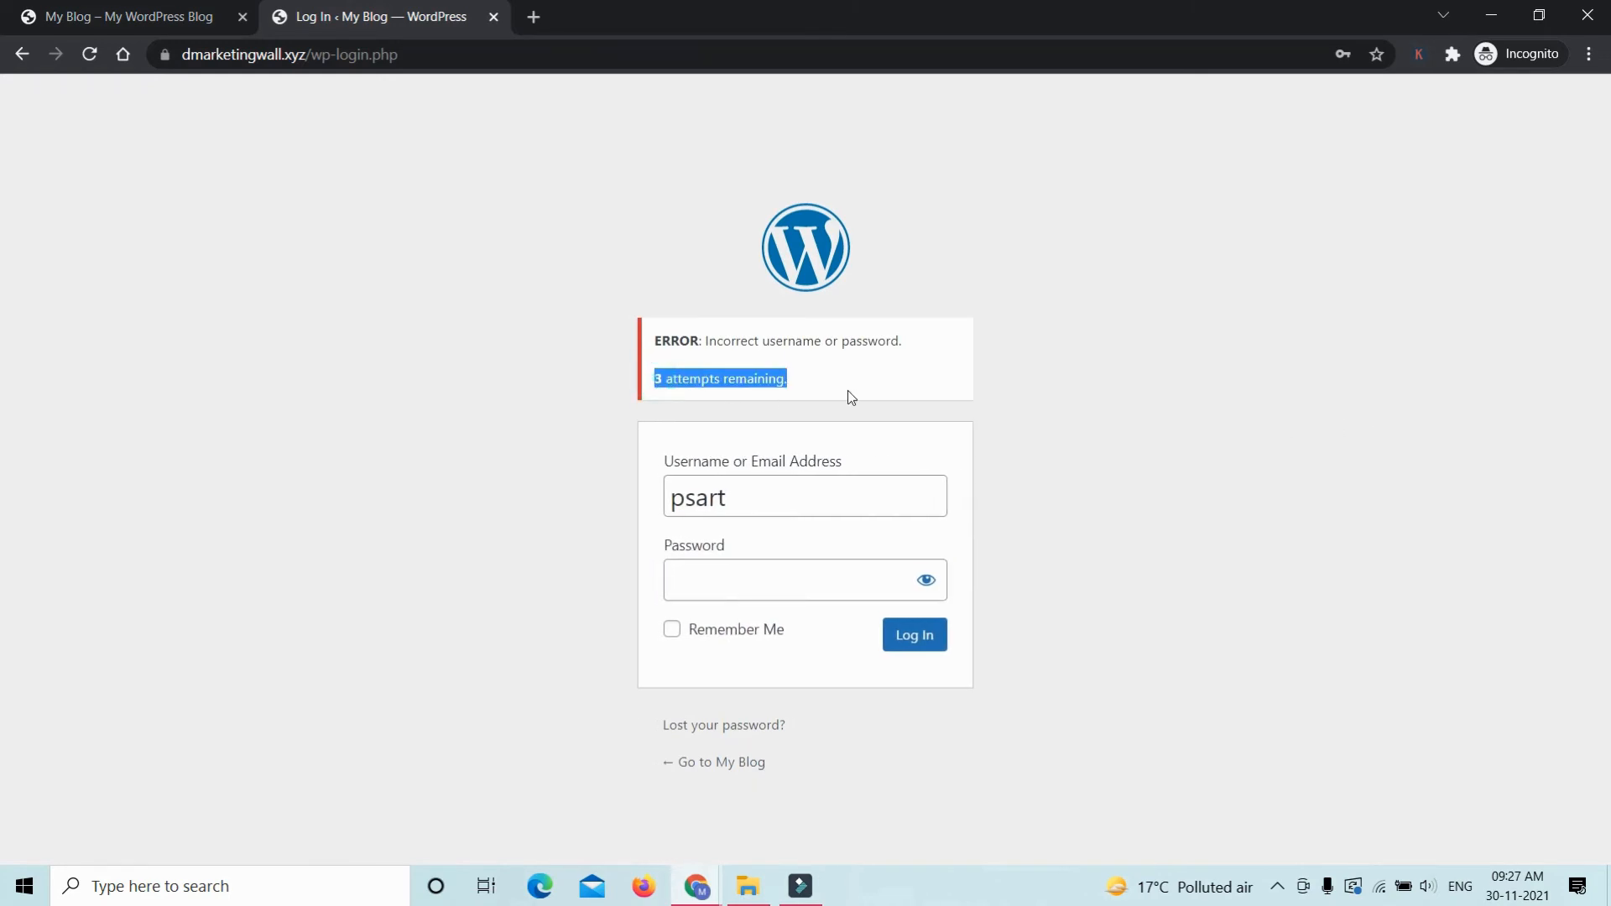
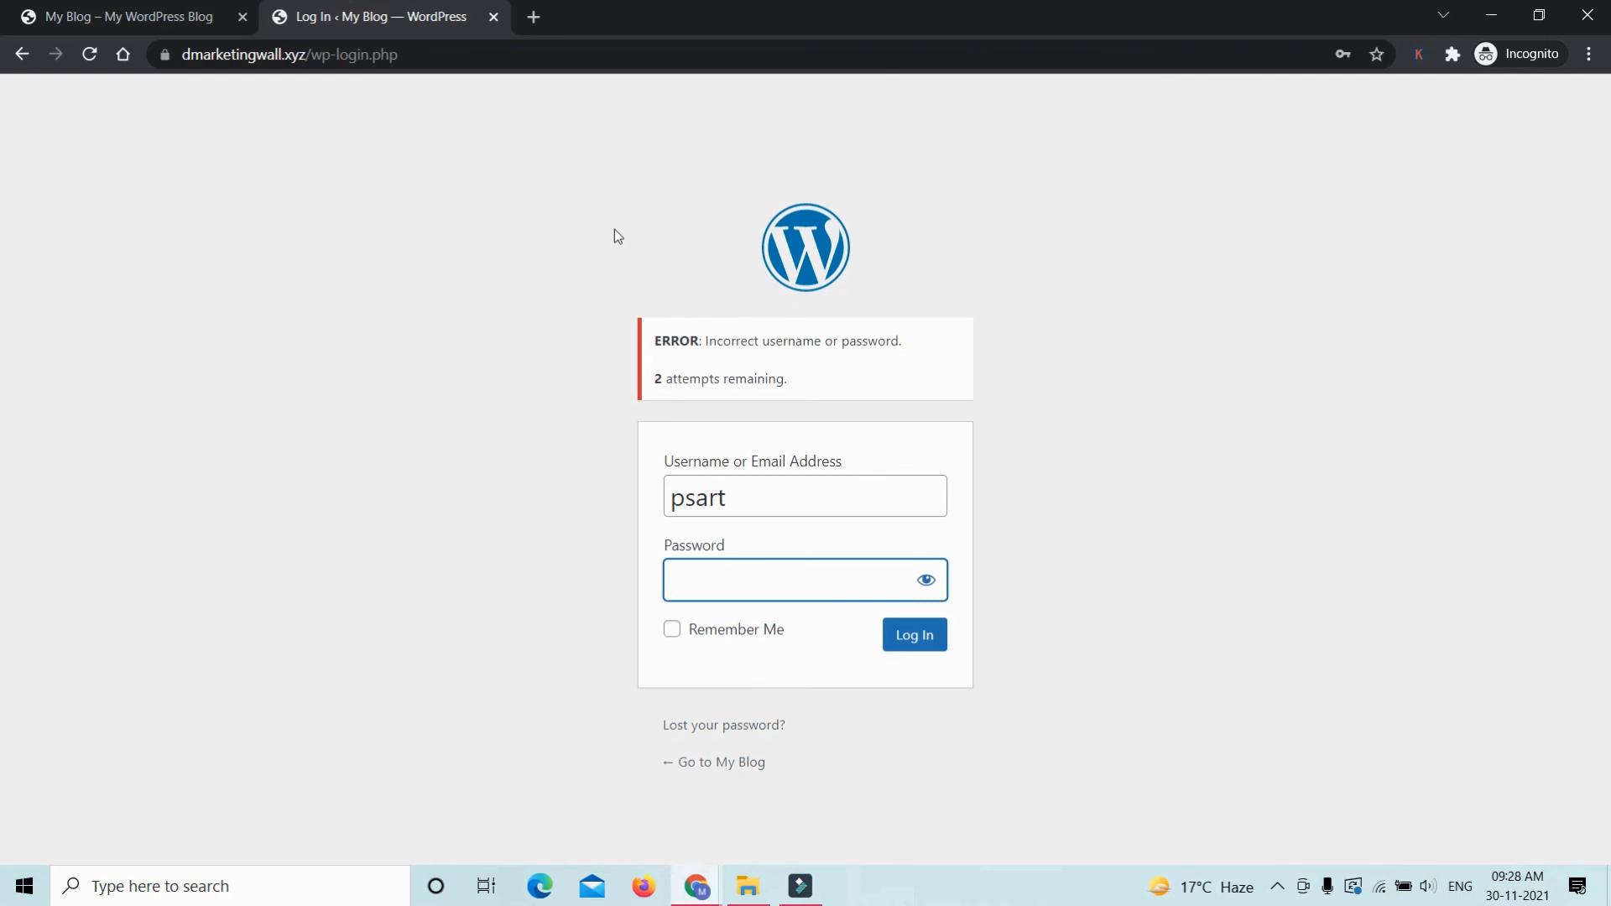
Step: Switch to the My Blog home page to view the public site
left_click(118, 14)
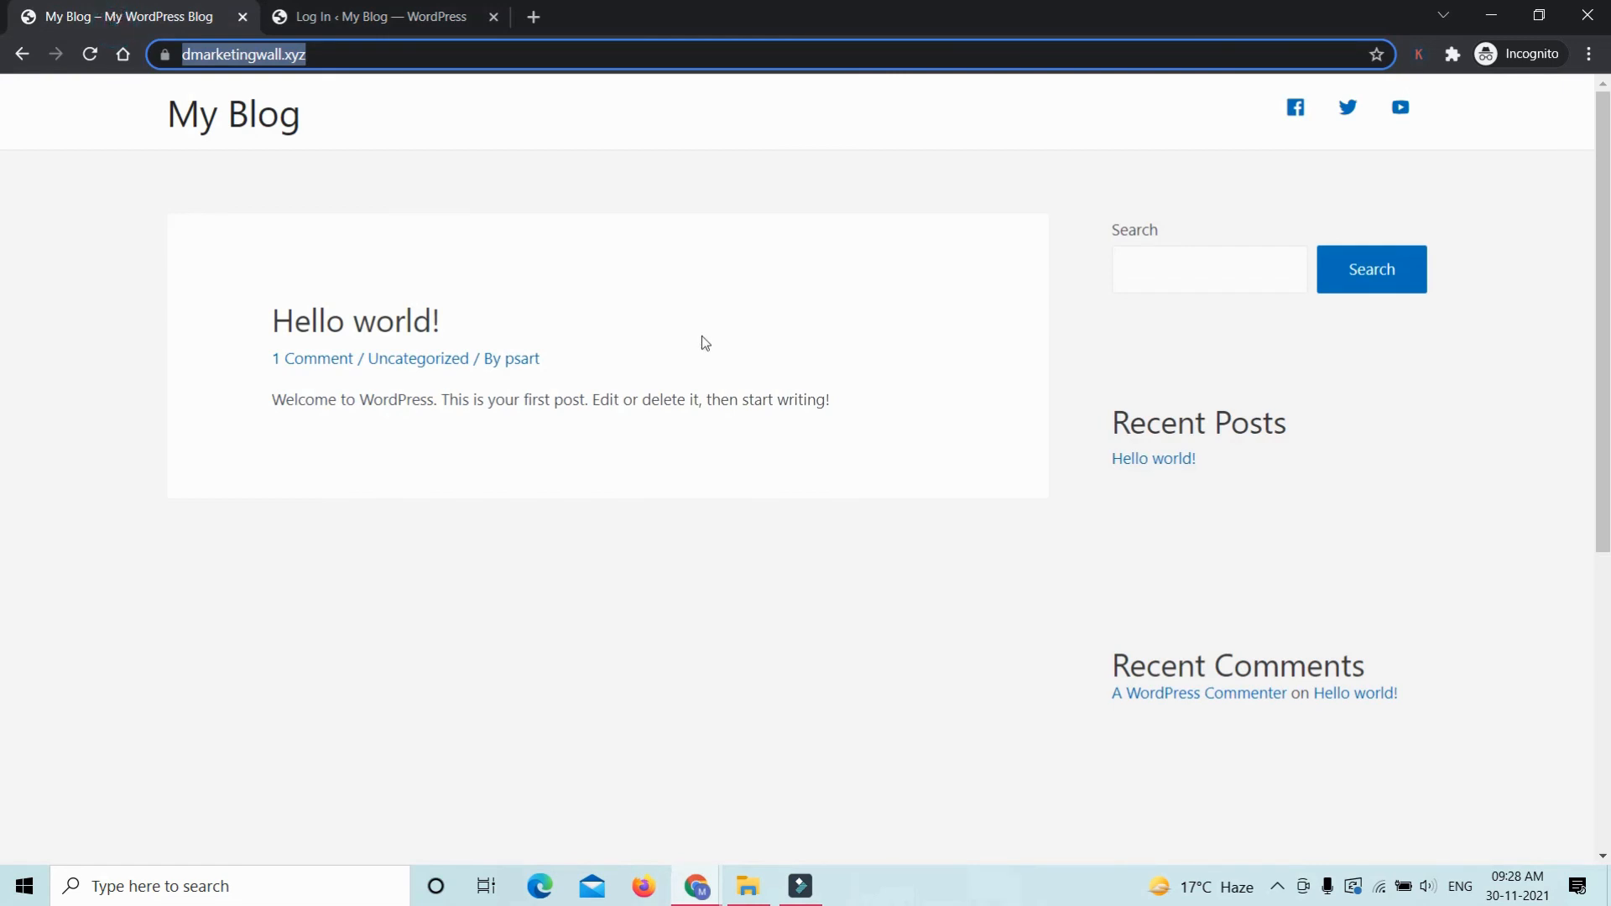
left_click(941, 176)
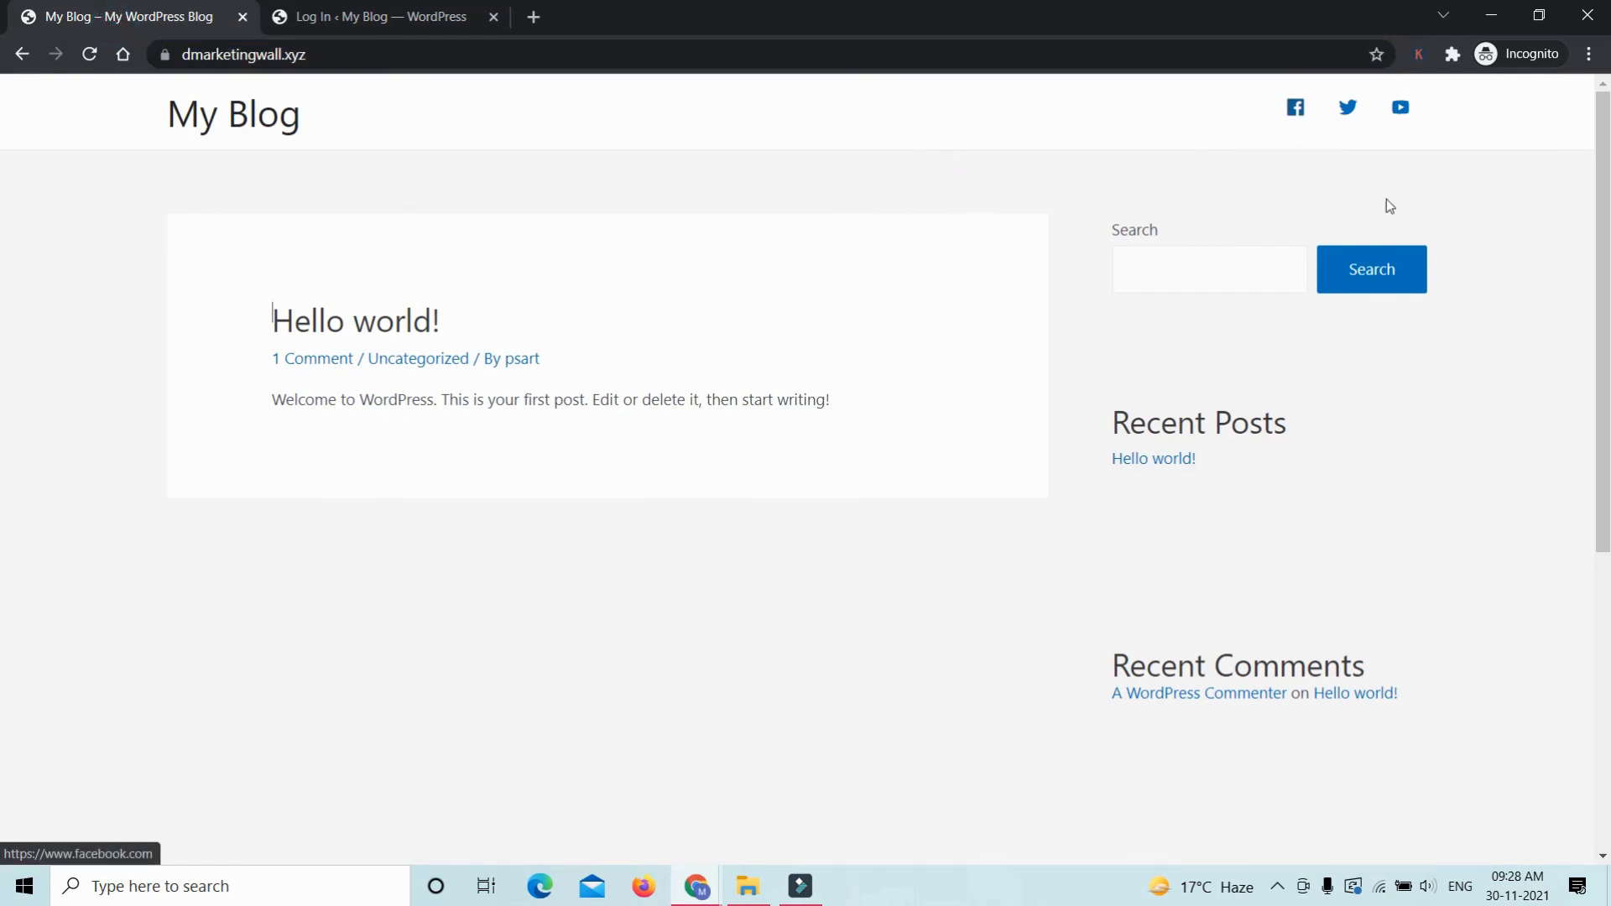